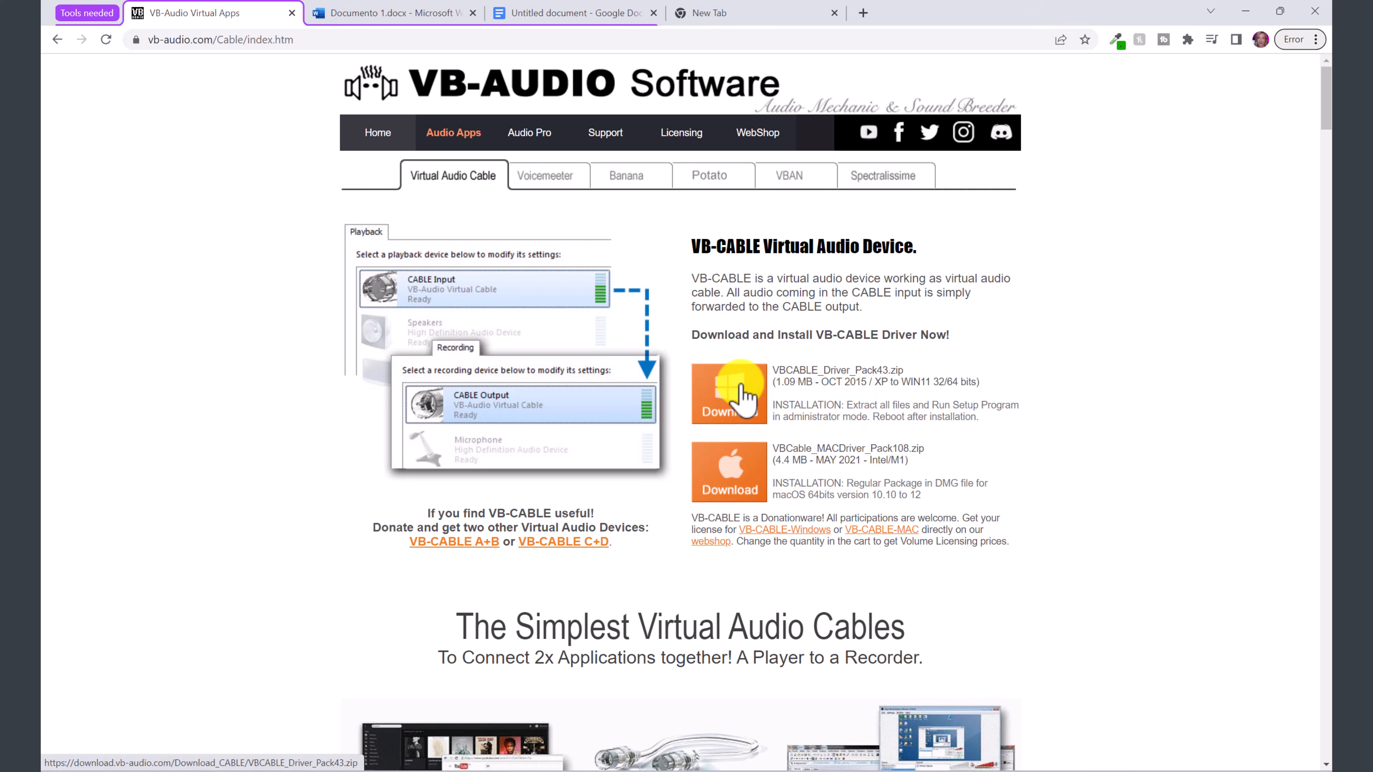
Step: Download the Windows VB-CABLE driver package VBCABLE_Driver_Pack43.zip and show the downloaded file in its folder
left_click(746, 396)
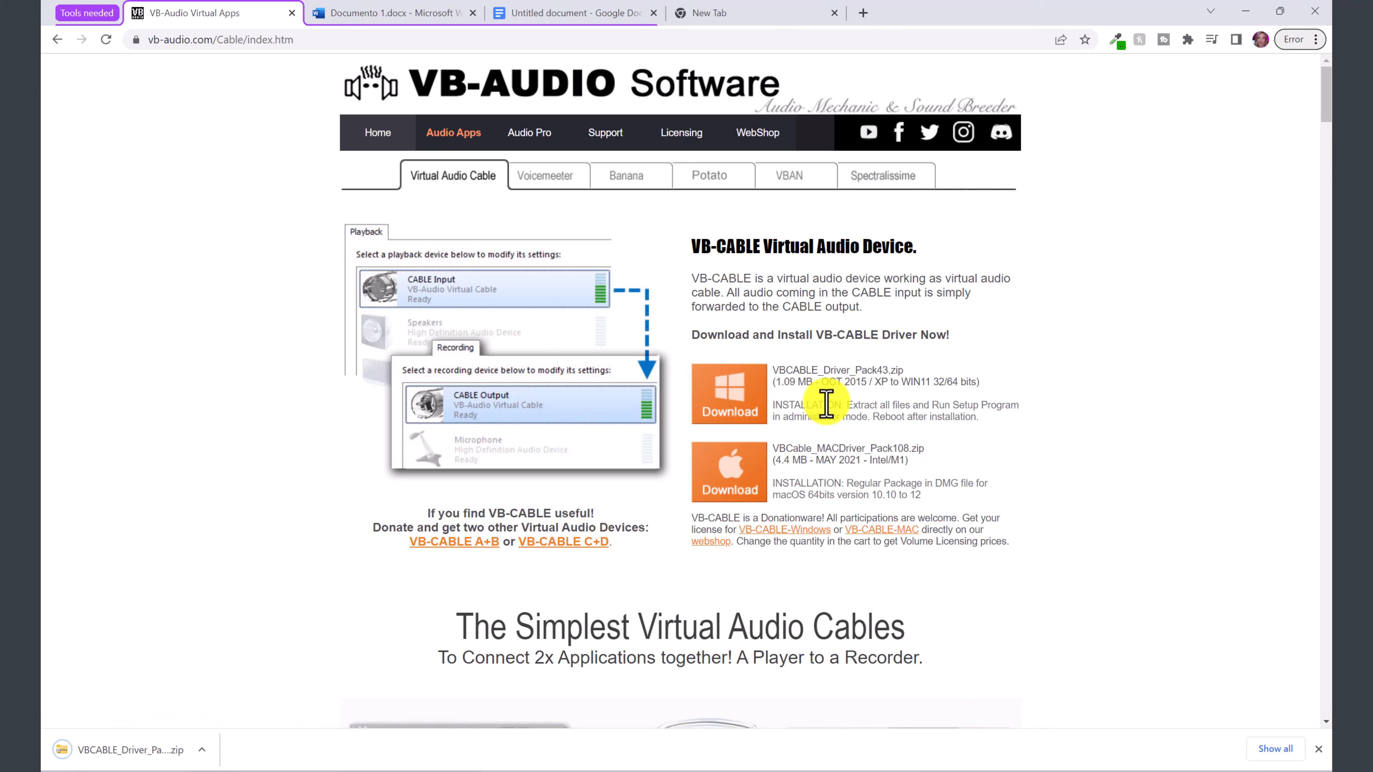
left_click(202, 749)
left_click(225, 709)
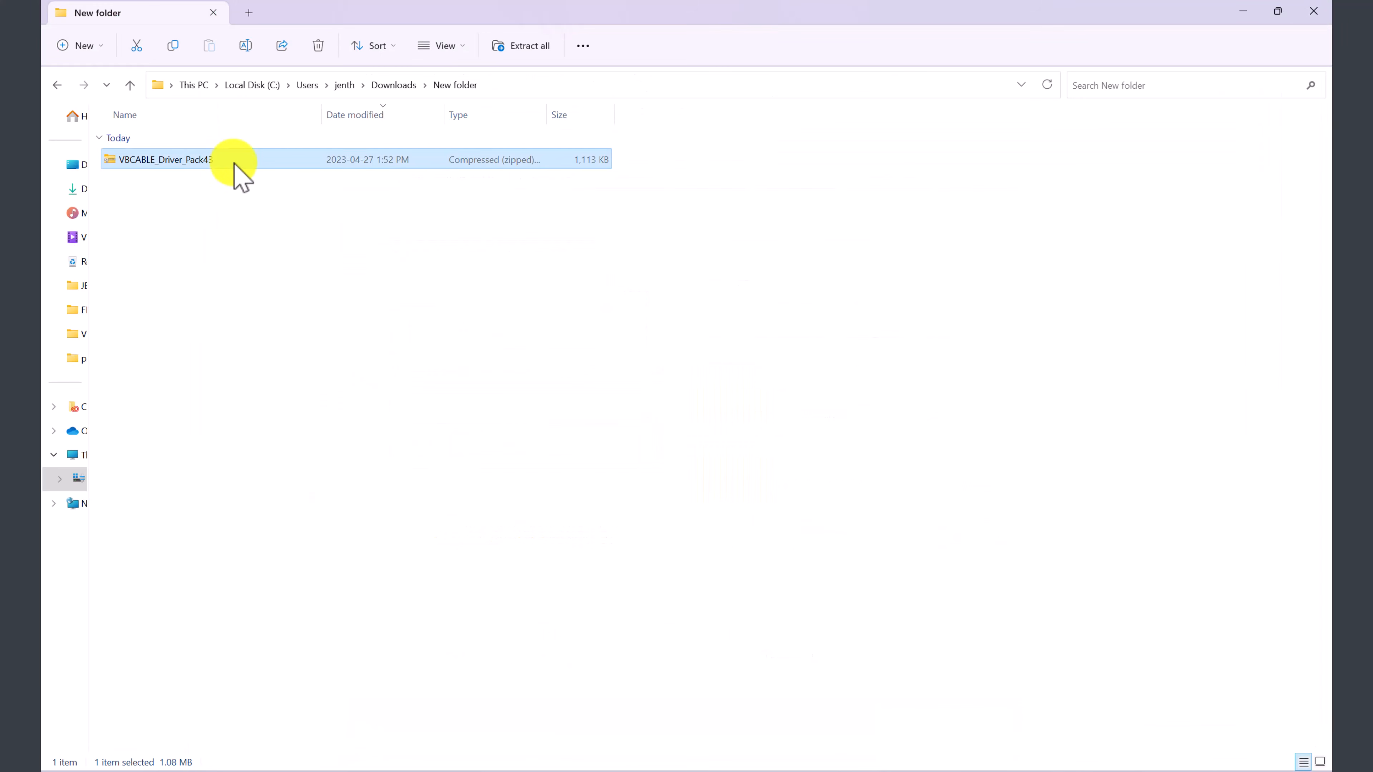
Step: Extract all files from the VBCABLE_Driver_Pack43 archive and open the extracted folder
right_click(234, 162)
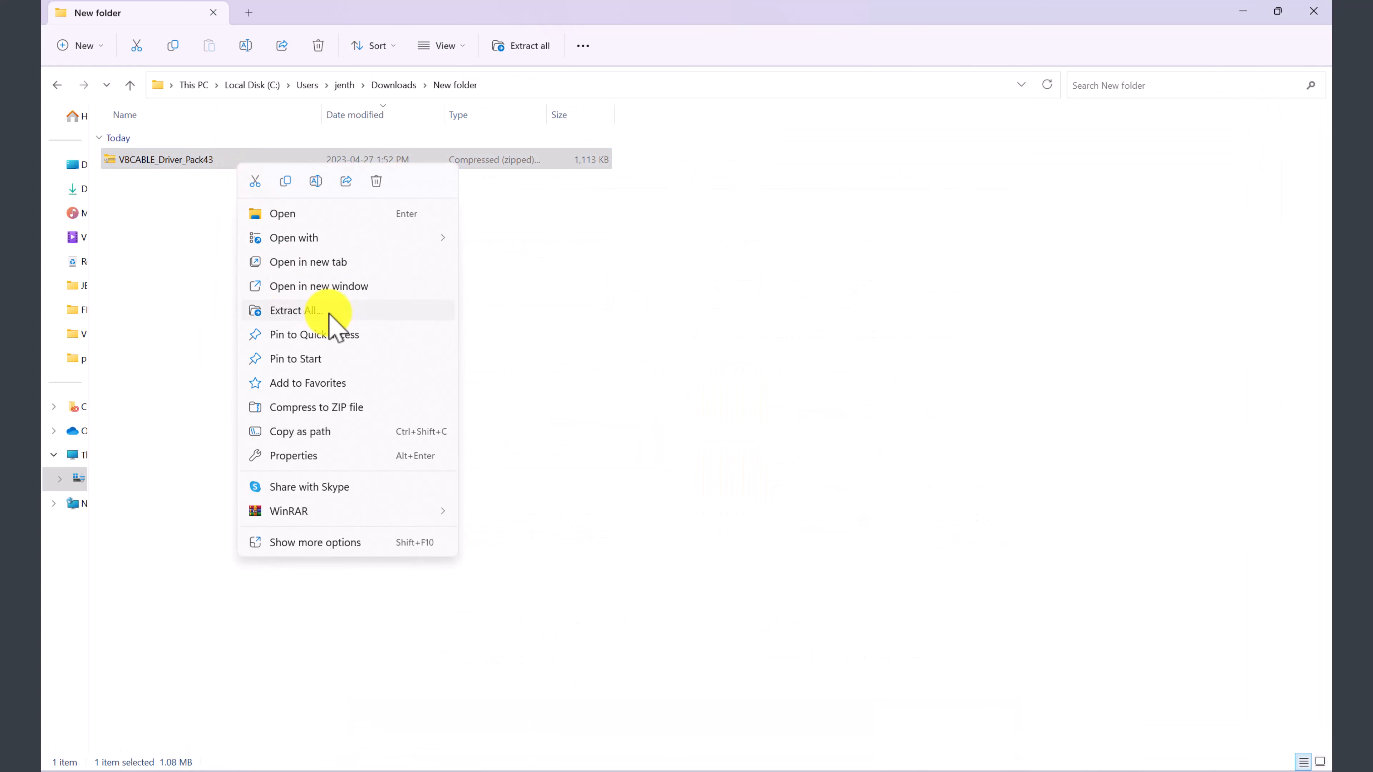
left_click(324, 310)
left_click(819, 550)
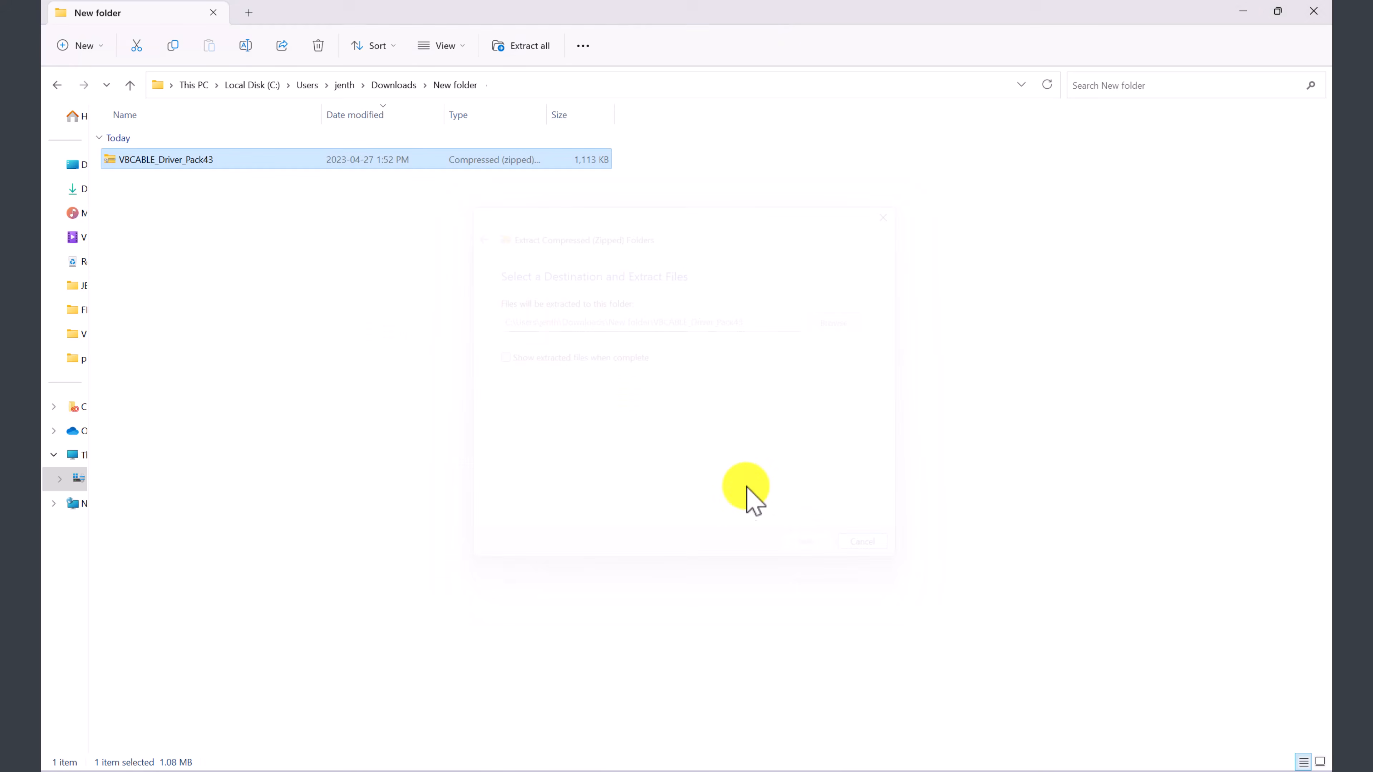
double_click(286, 187)
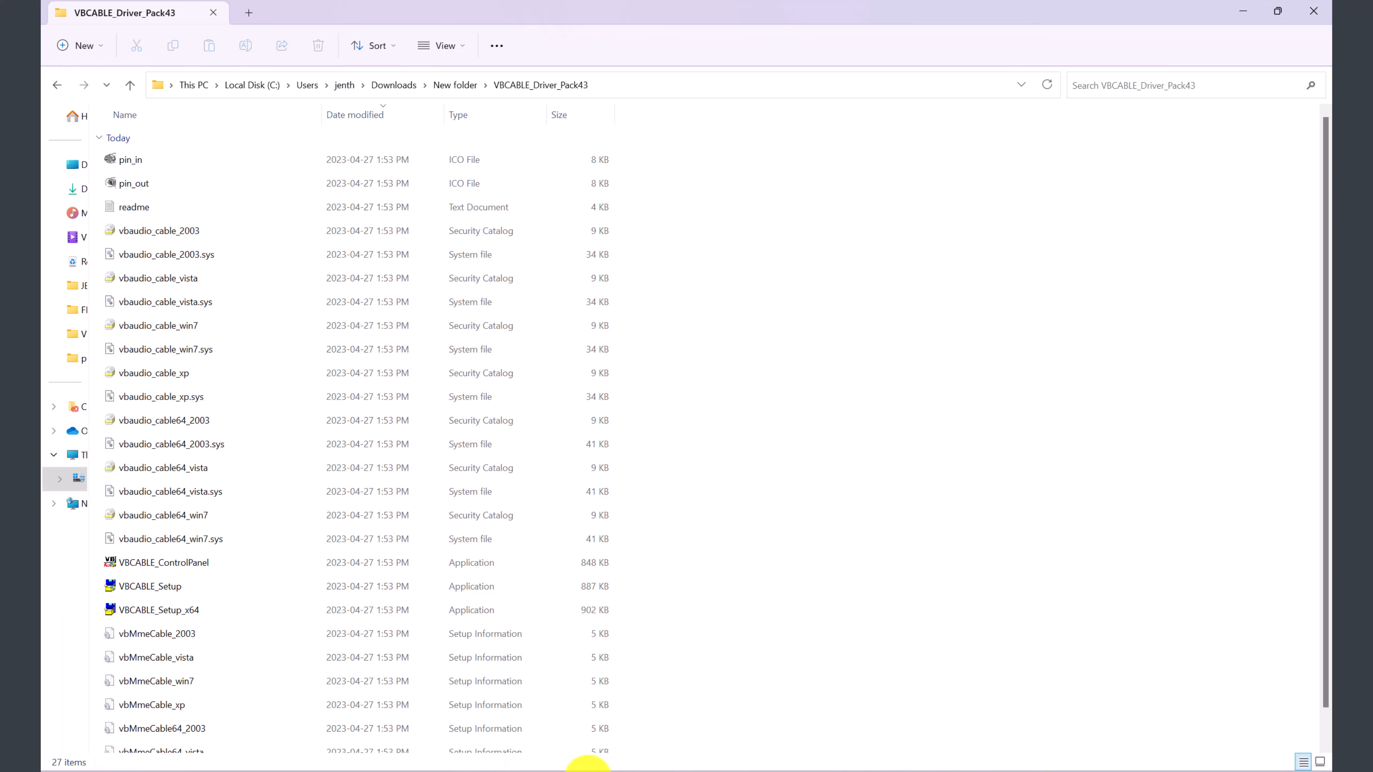
Step: Search Windows for "about", check the system type in About your PC, and return to the driver folder
left_click(520, 767)
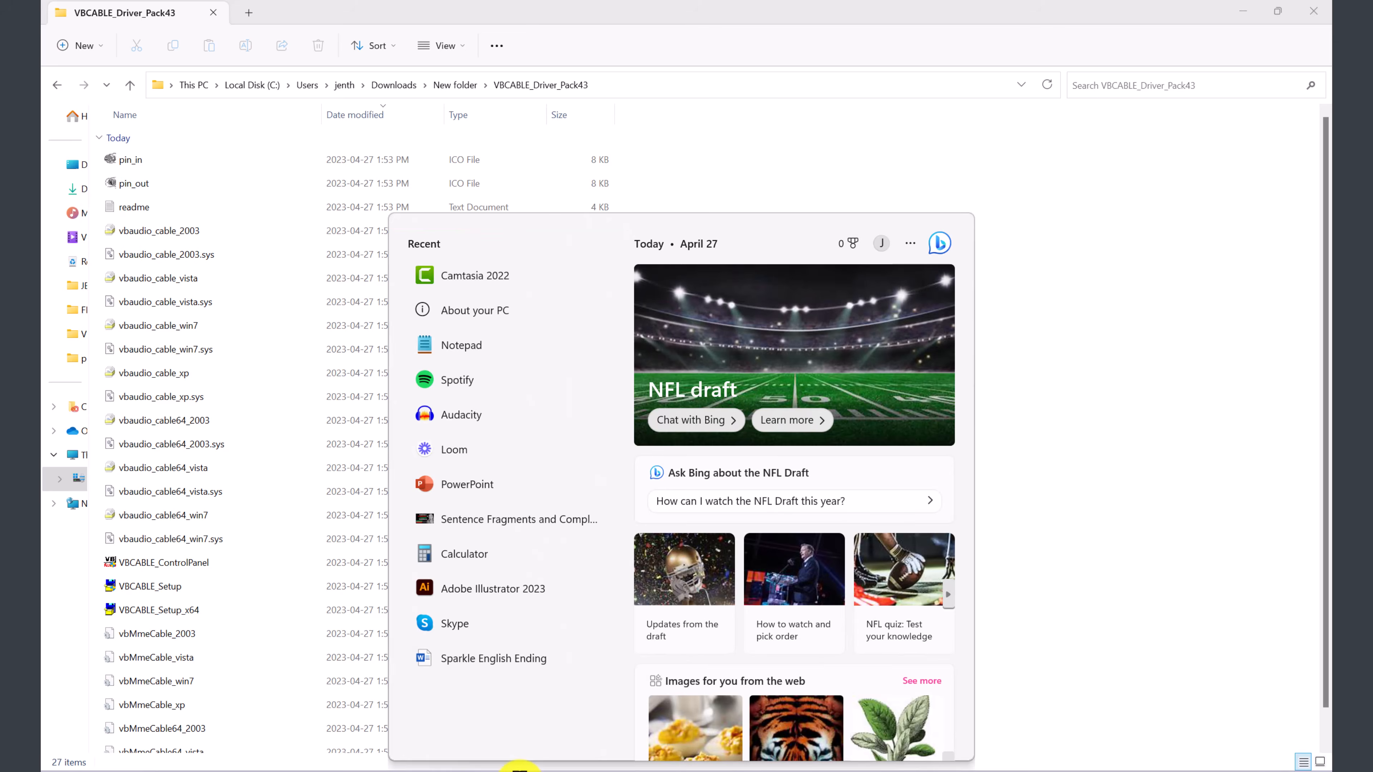
type("about")
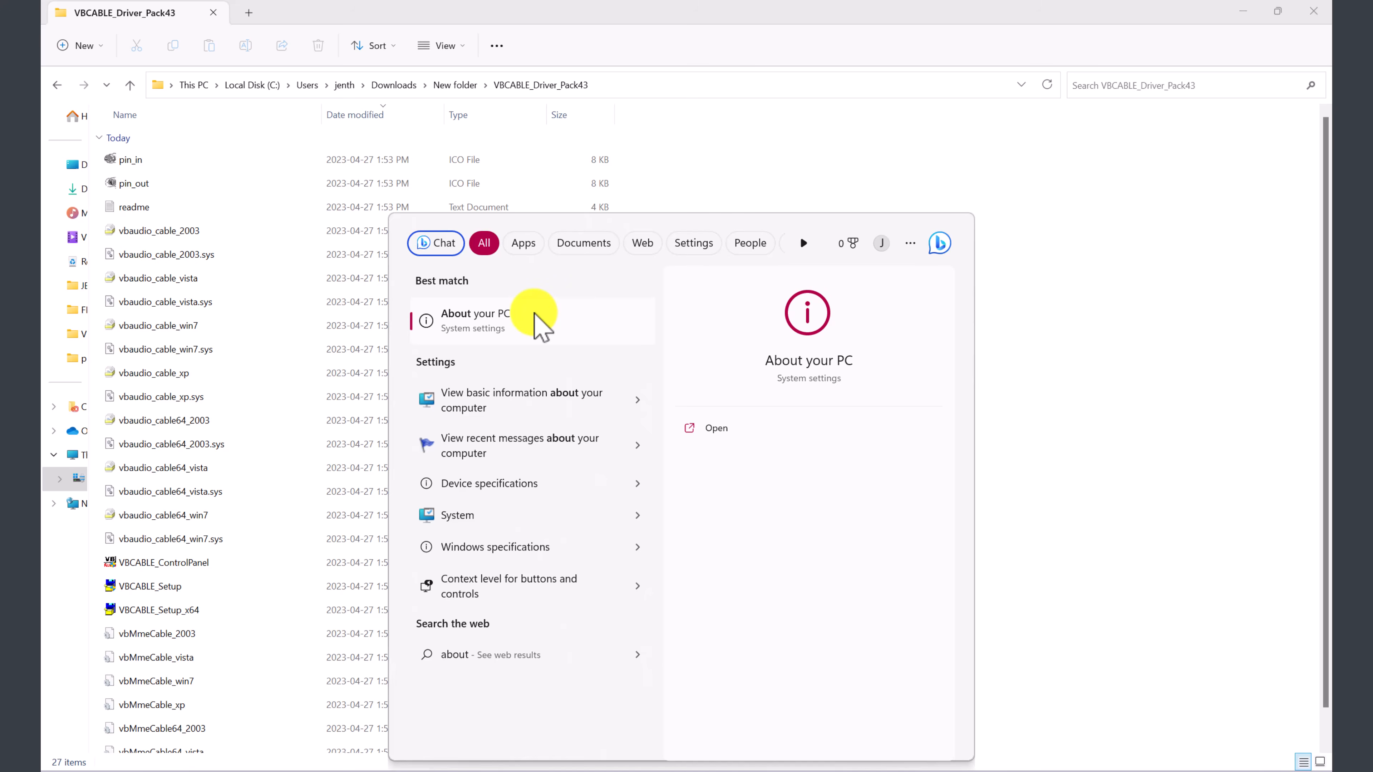
left_click(536, 323)
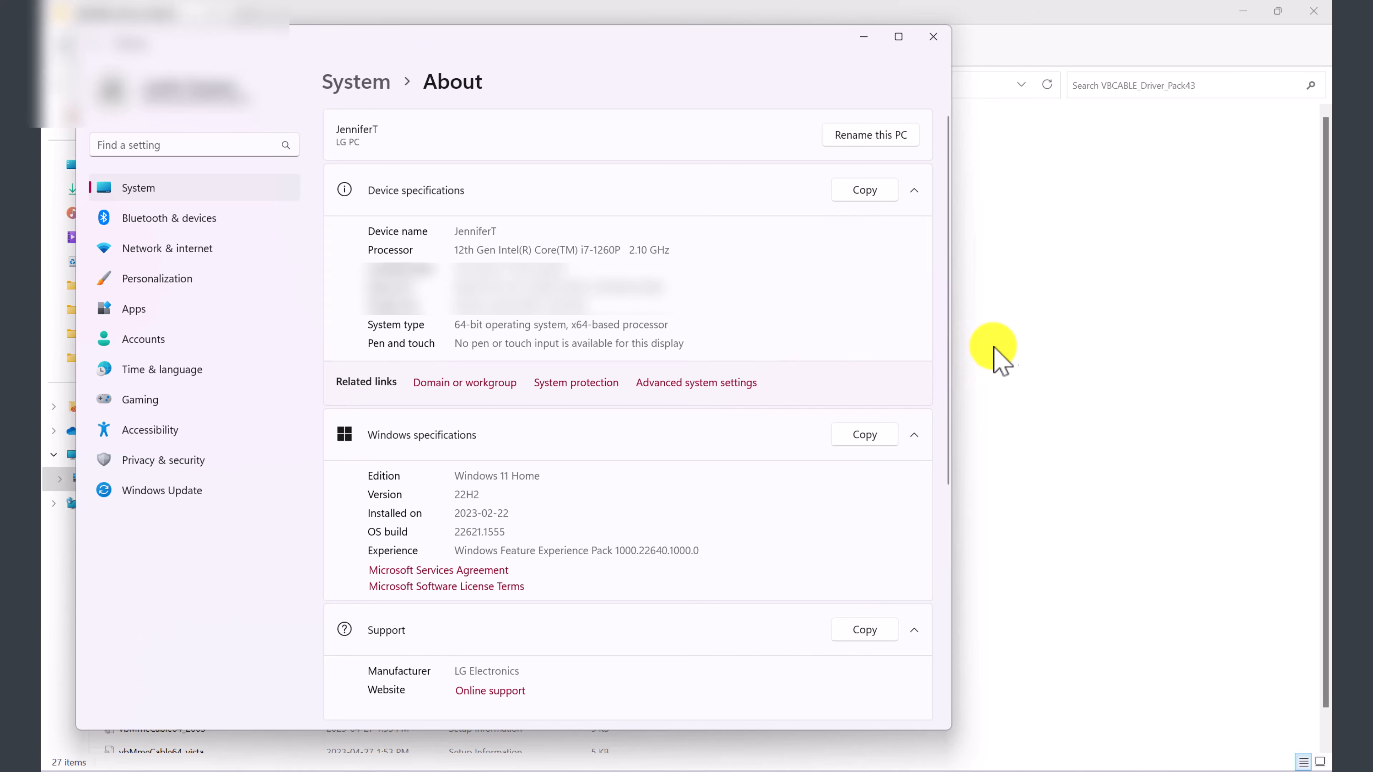
left_click(1014, 359)
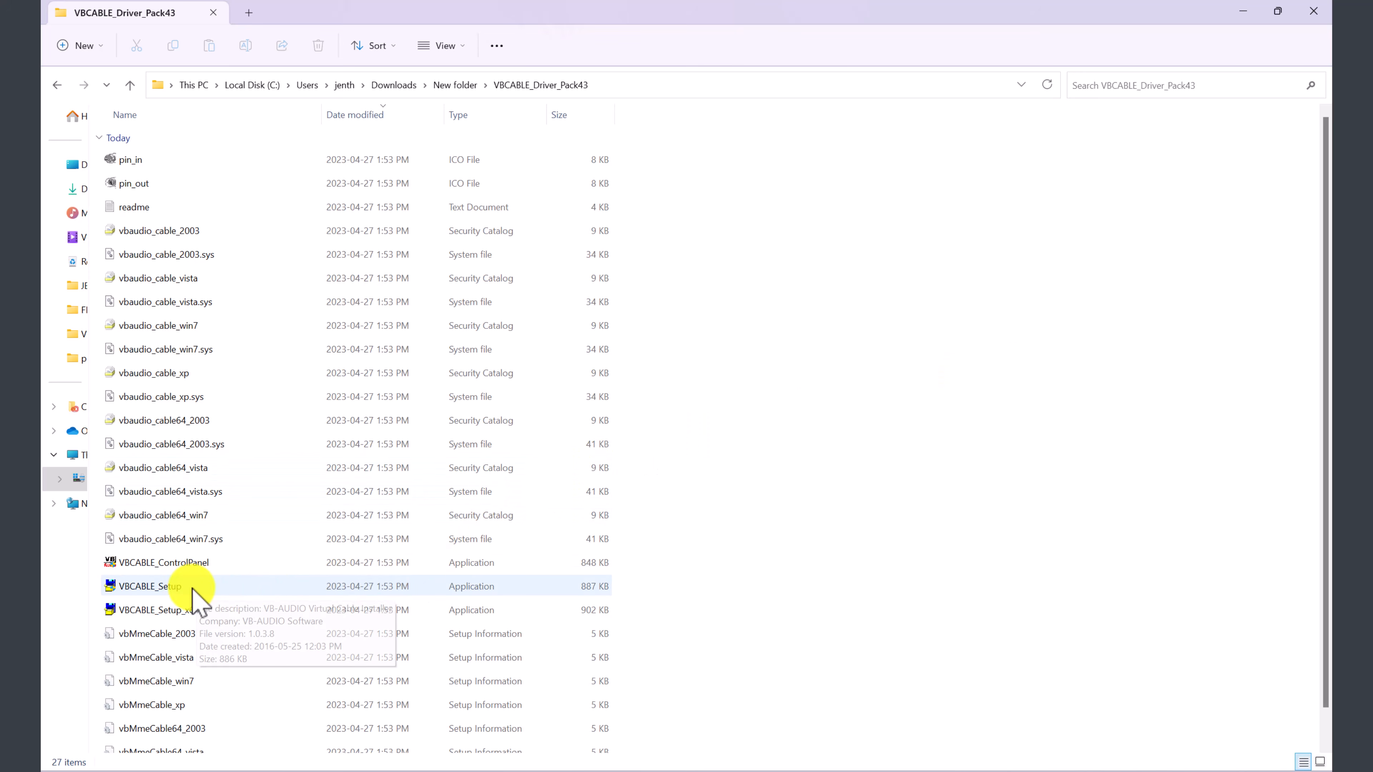
Step: Run VBCABLE_Setup_x64 as administrator and install the VB-Audio Virtual Cable driver, allowing its device software
left_click(232, 616)
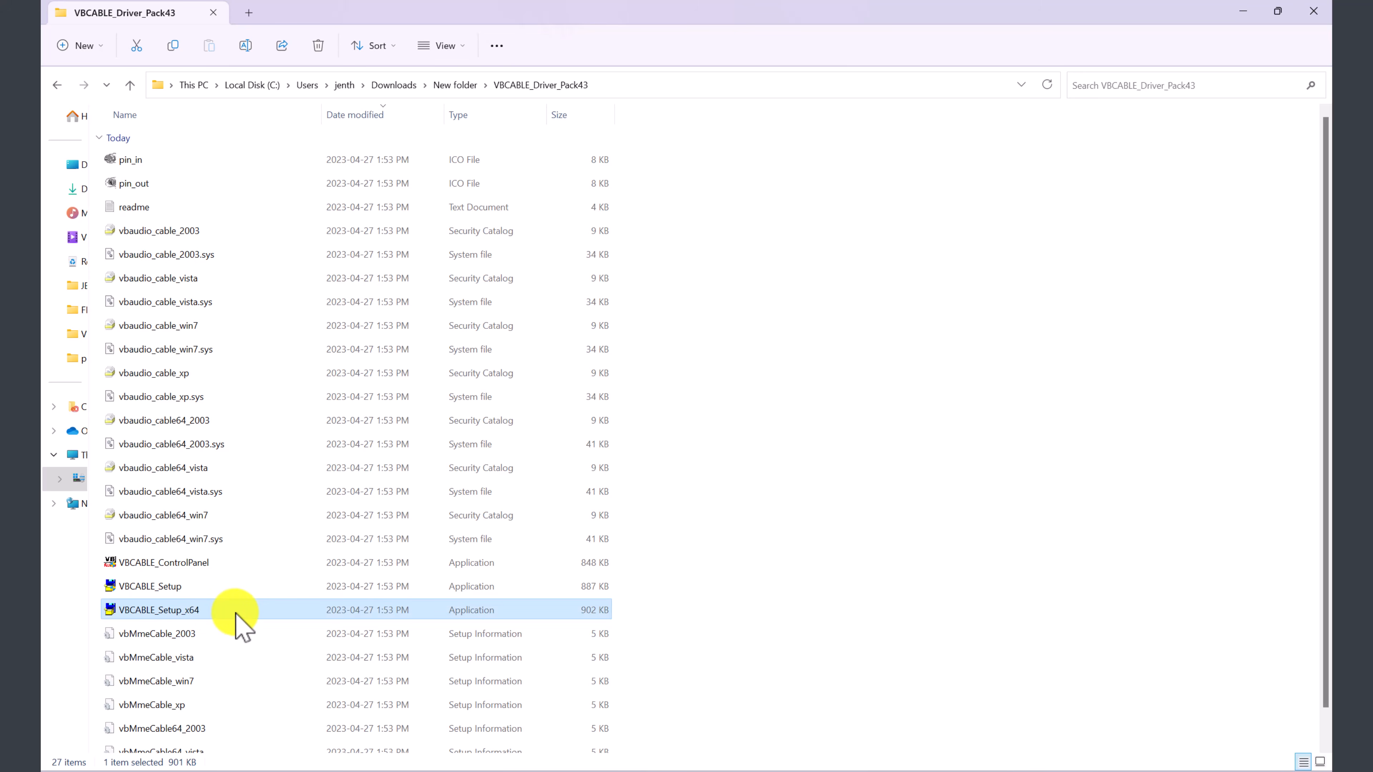
right_click(237, 621)
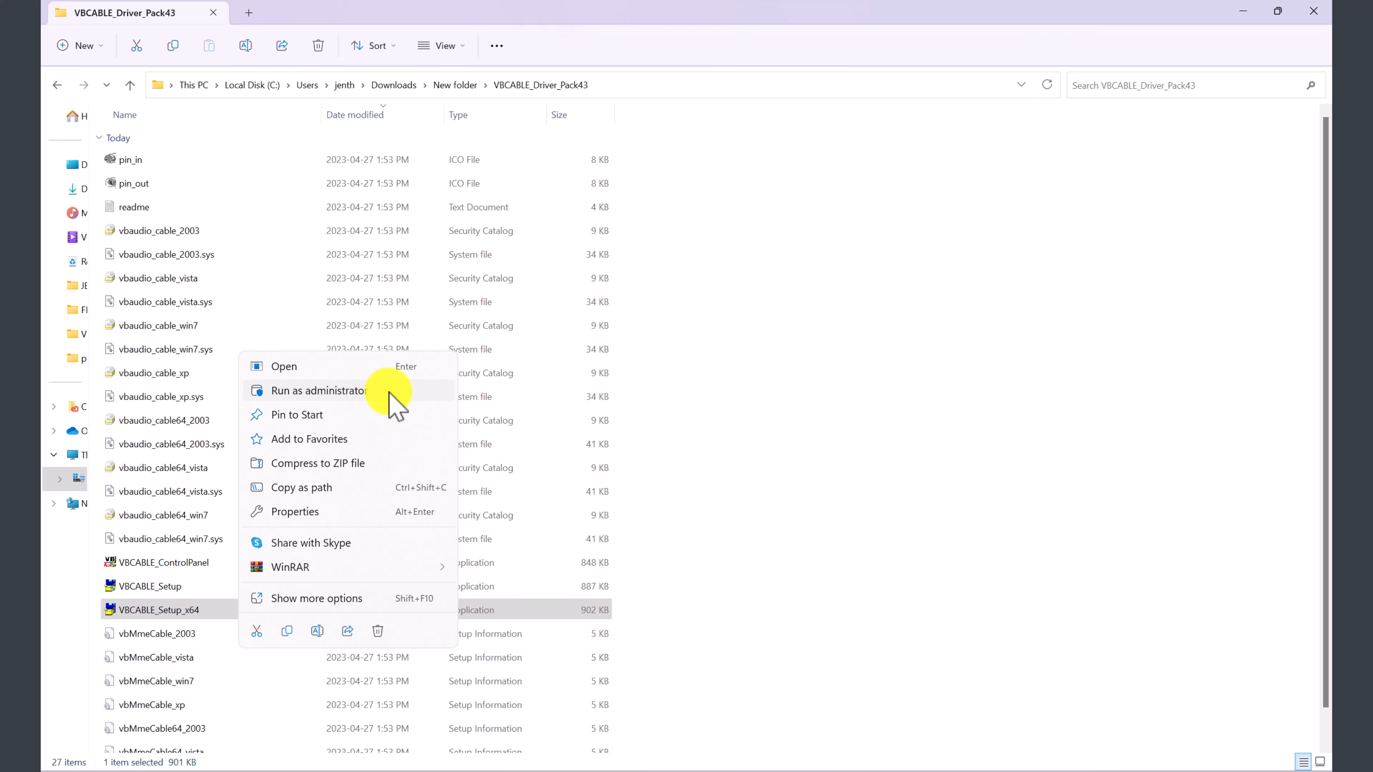
left_click(393, 403)
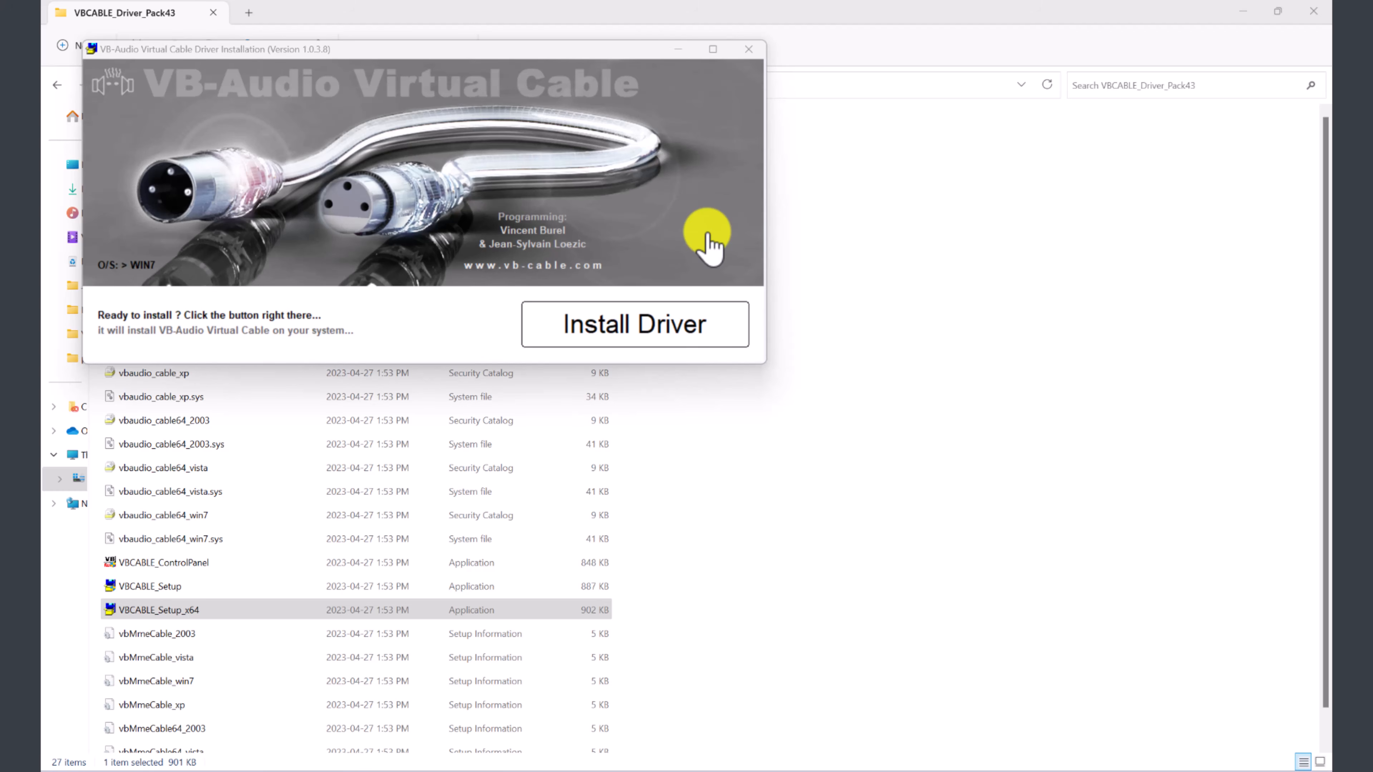
left_click(639, 328)
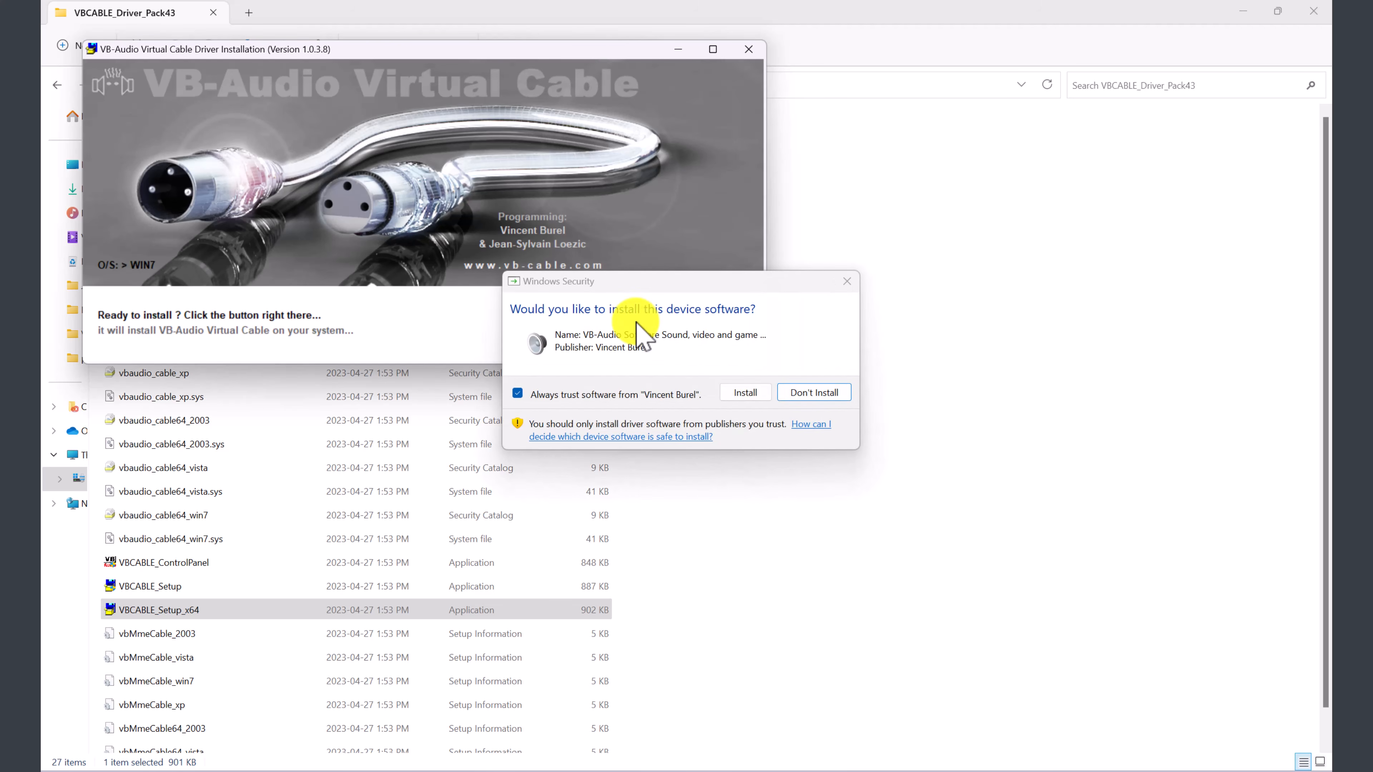
left_click(745, 393)
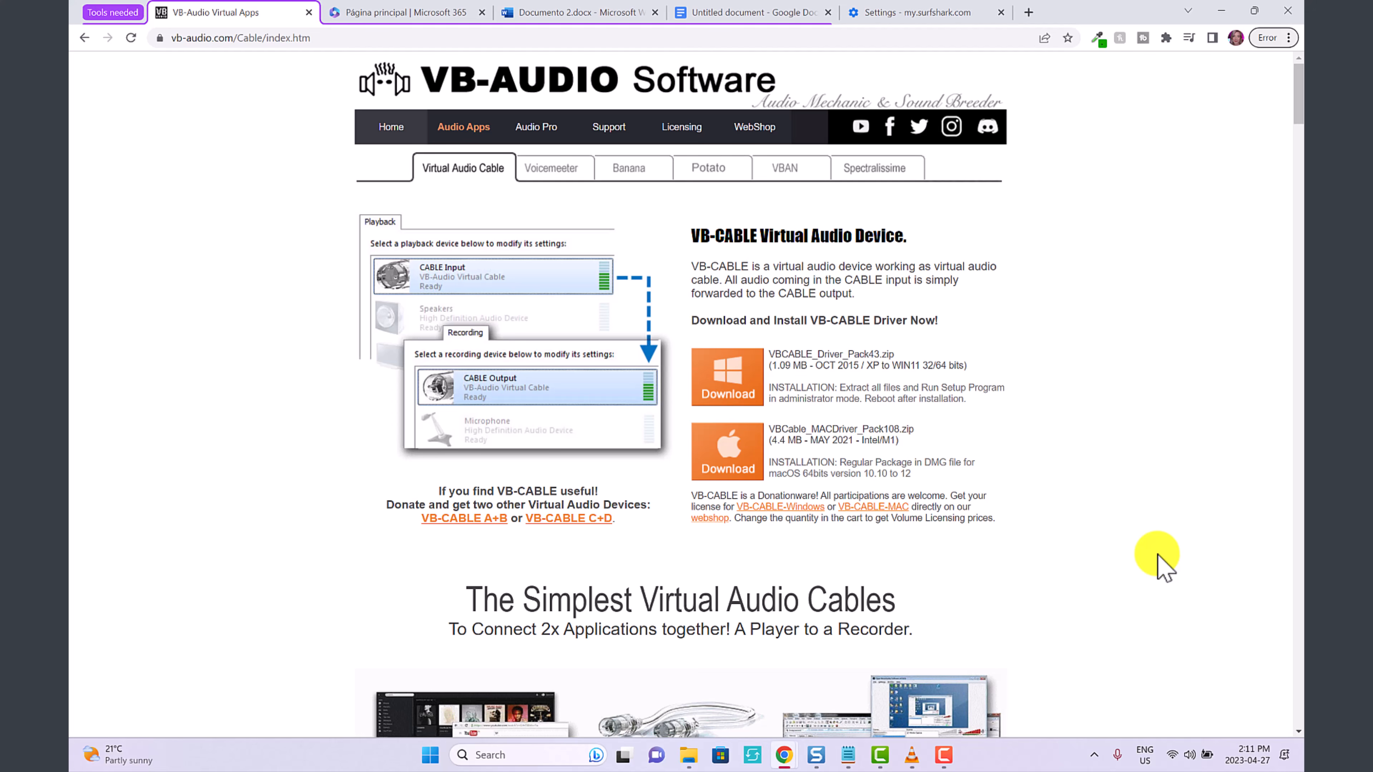
Step: Set the Windows sound output to CABLE Input (VB-Audio Virtual Cable) and review the available input devices
right_click(1189, 757)
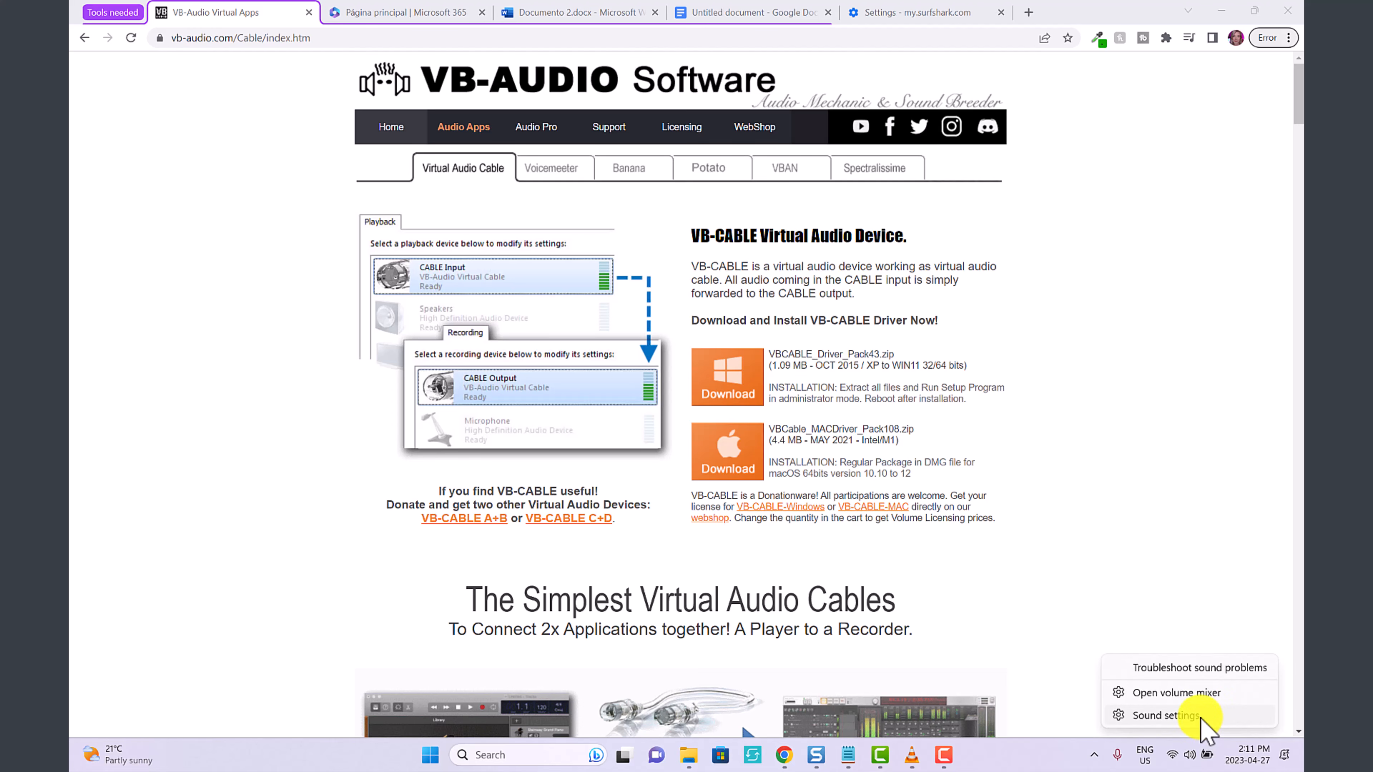
left_click(1166, 715)
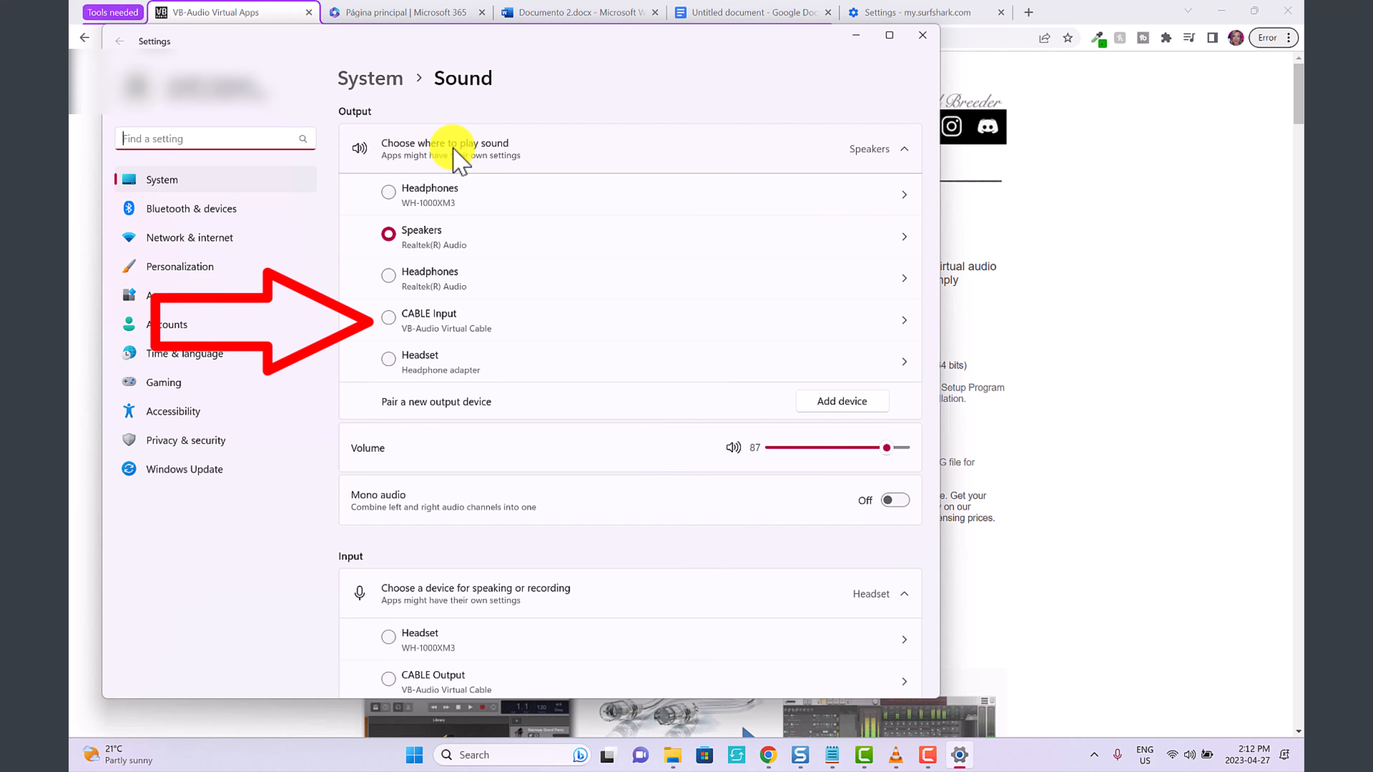
left_click(451, 331)
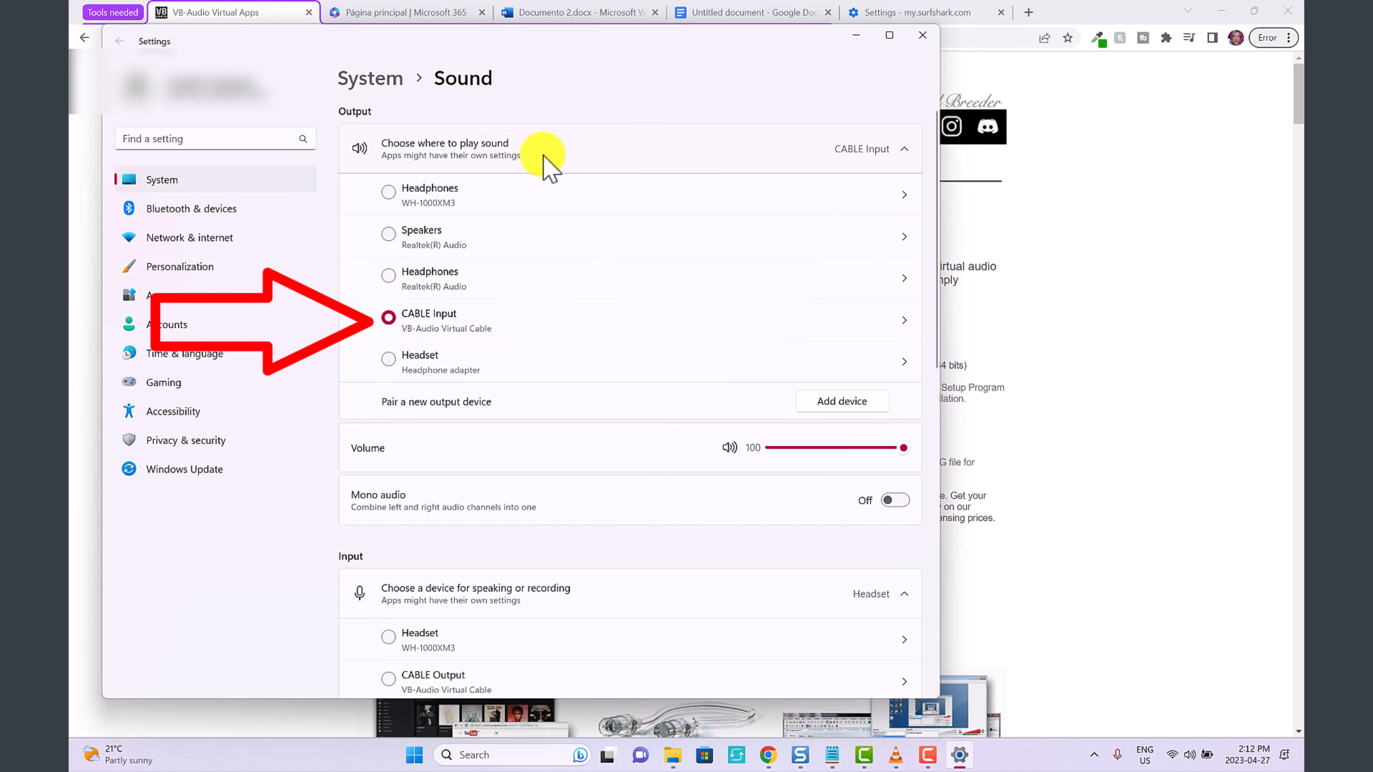
scroll(552, 450, "down", 3)
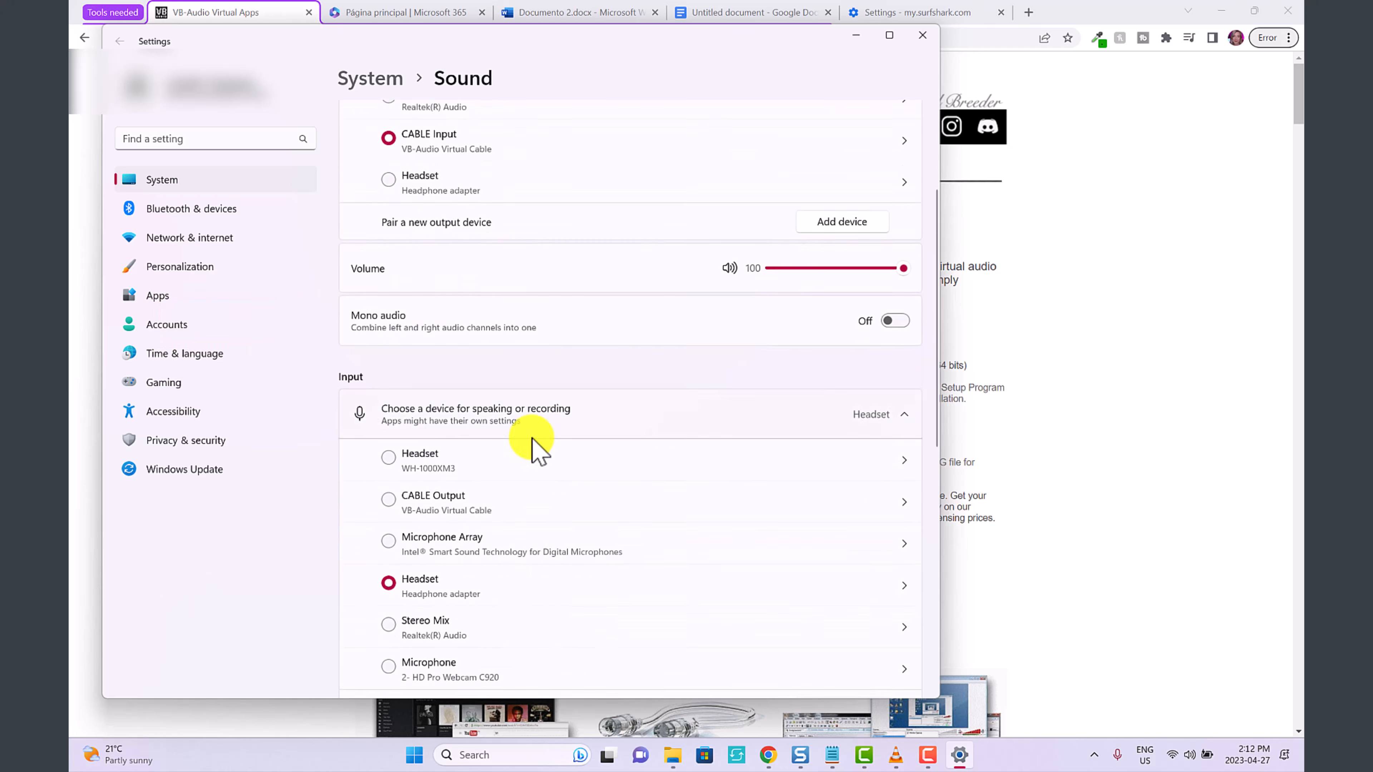
scroll(535, 444, "down", 2)
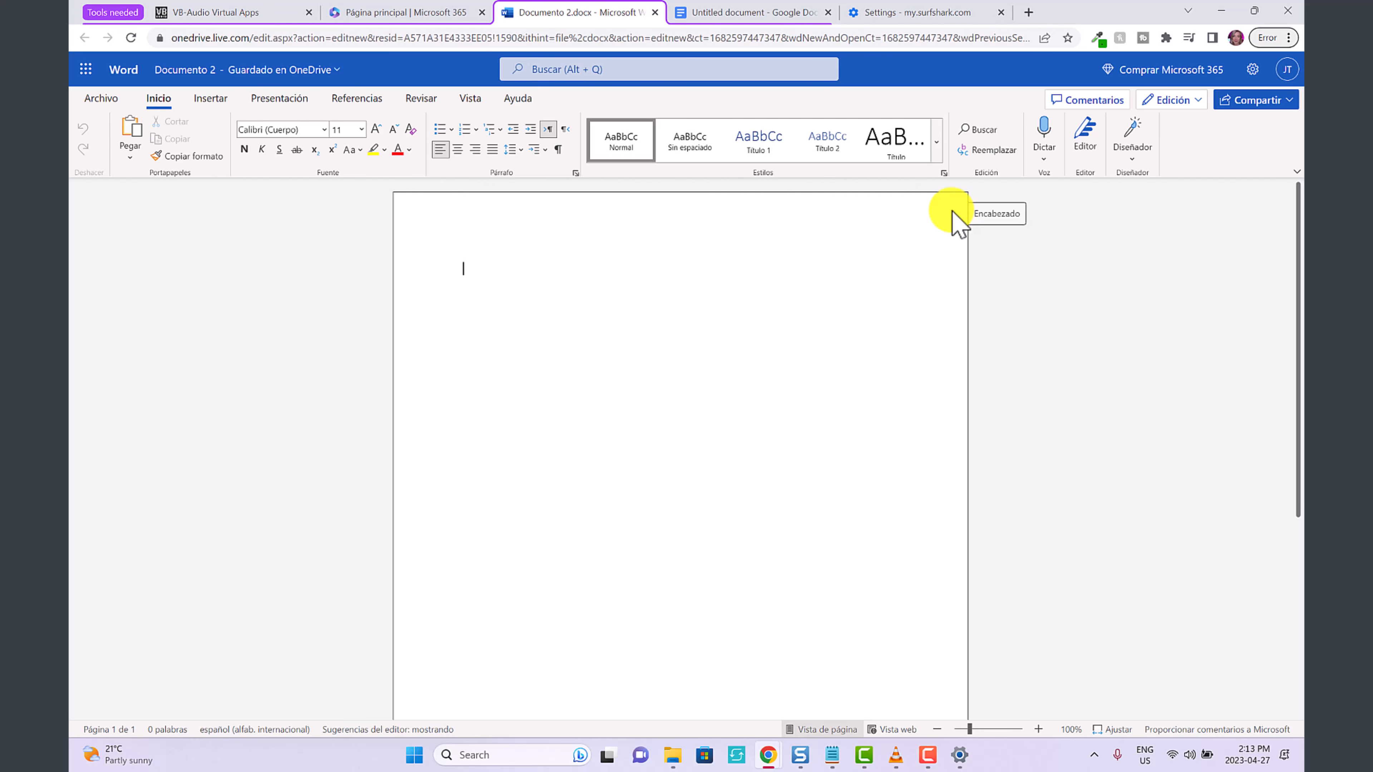
Step: In Word's dictation settings, set the spoken language to inglés (Canadá) and the microphone to CABLE Output (VB-Audio Virtual Cable)
left_click(1044, 135)
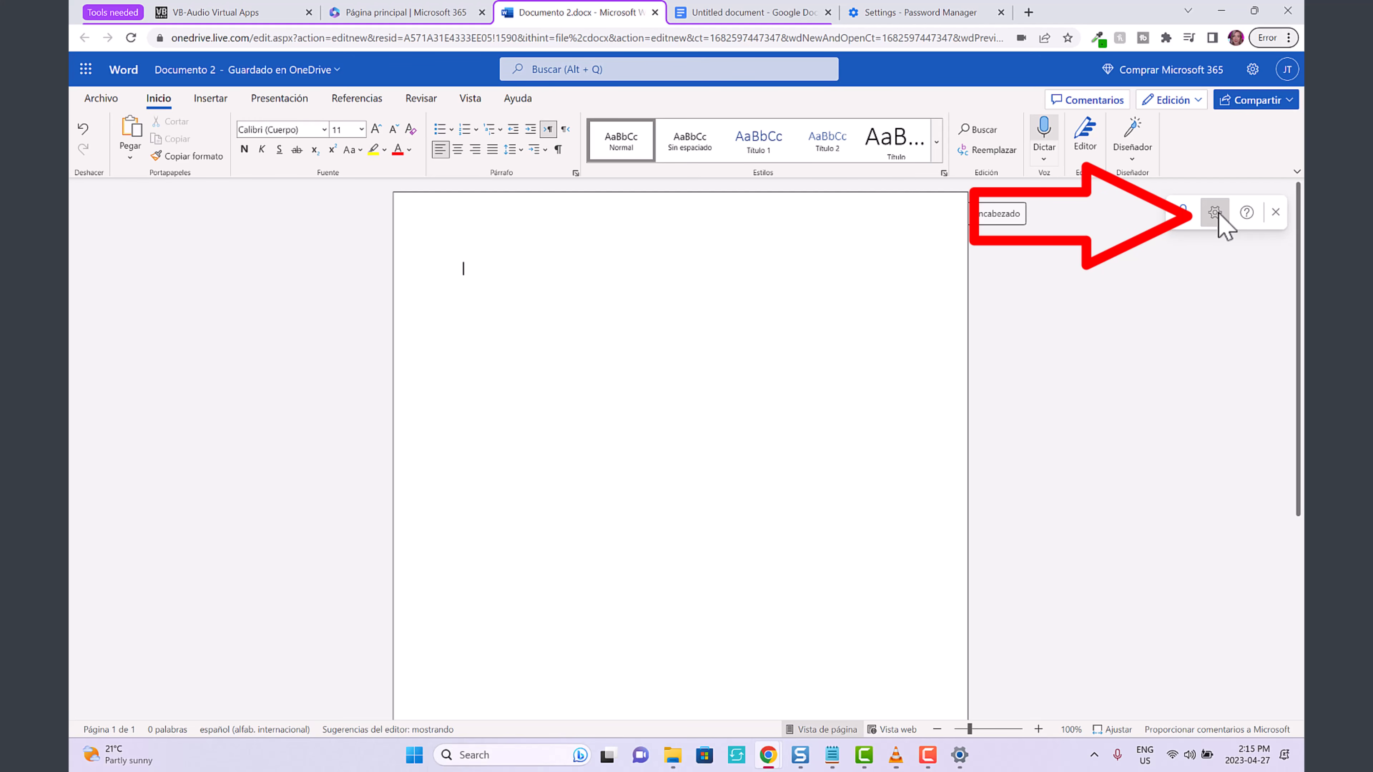
left_click(1215, 213)
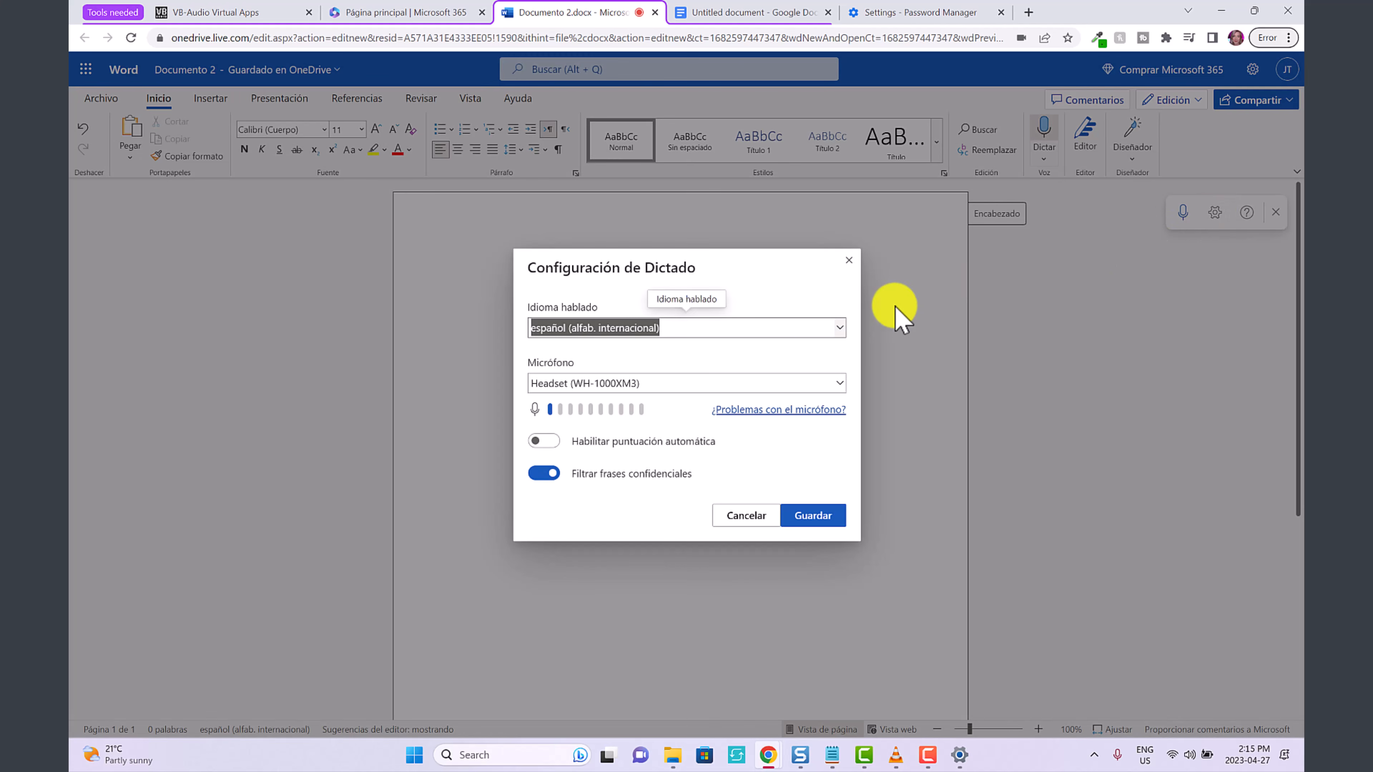
left_click(840, 328)
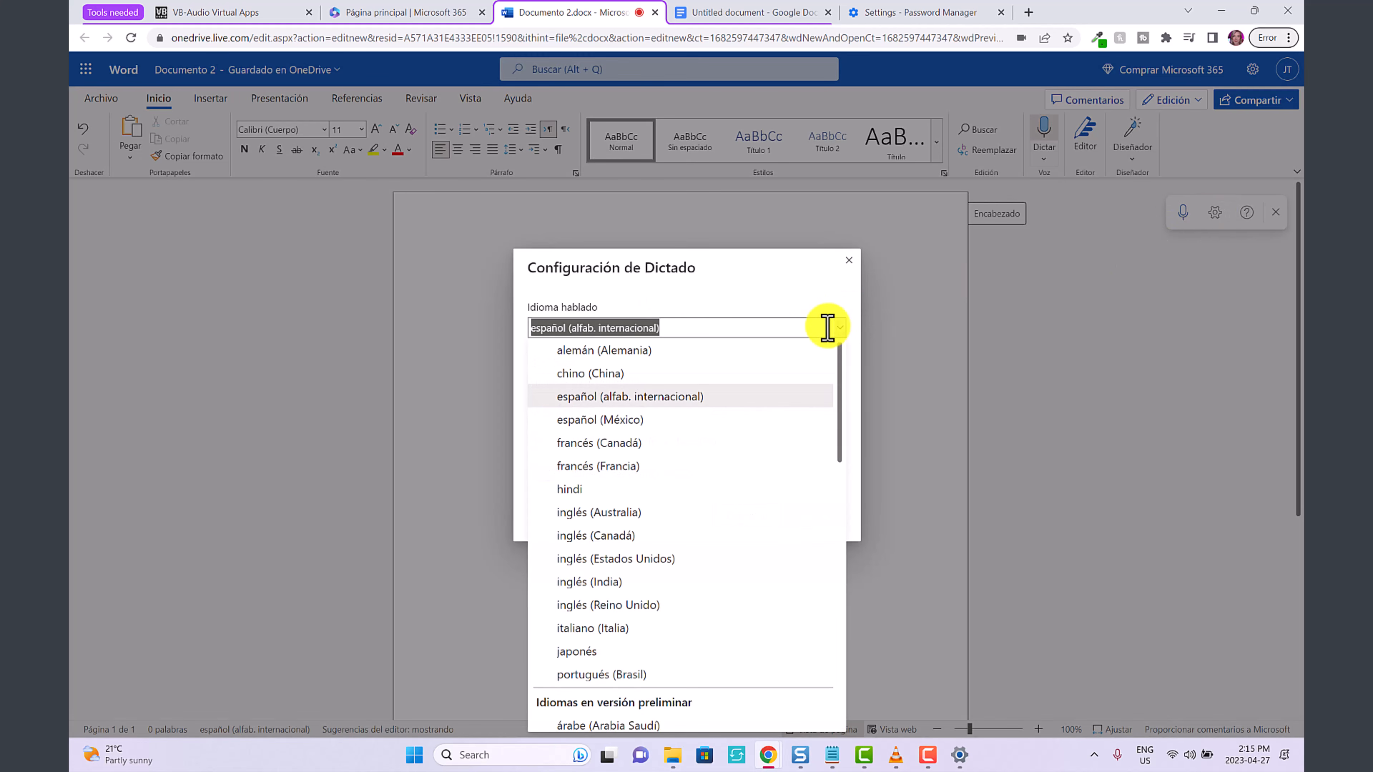
left_click(646, 535)
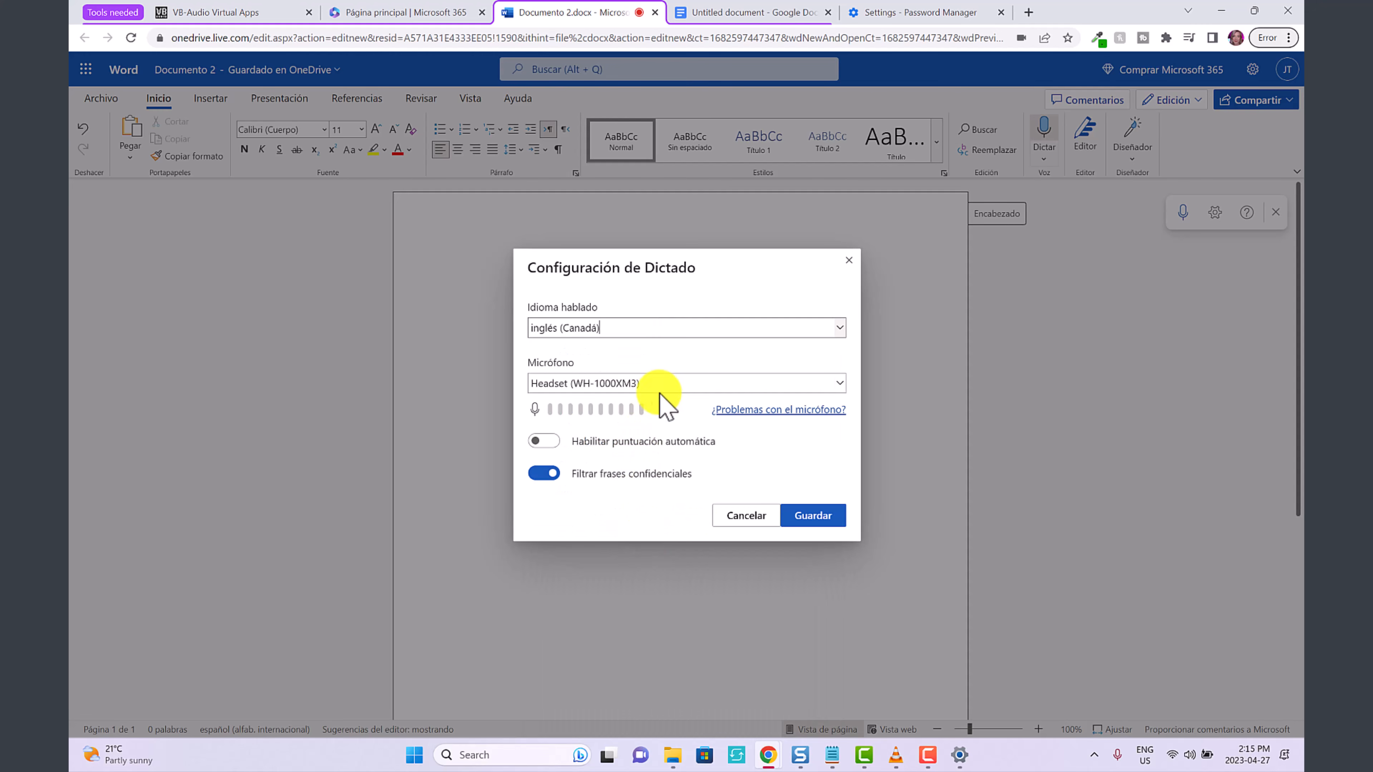
left_click(839, 383)
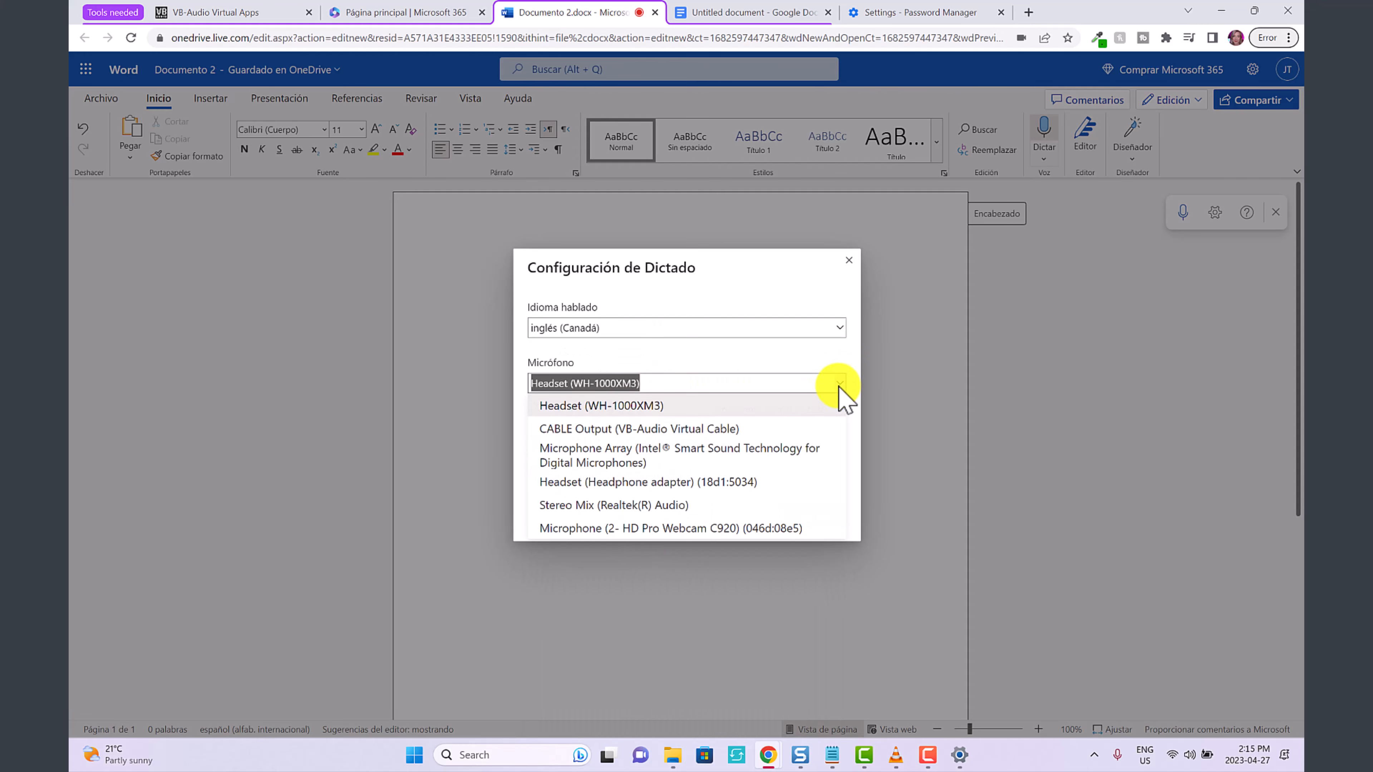
left_click(757, 430)
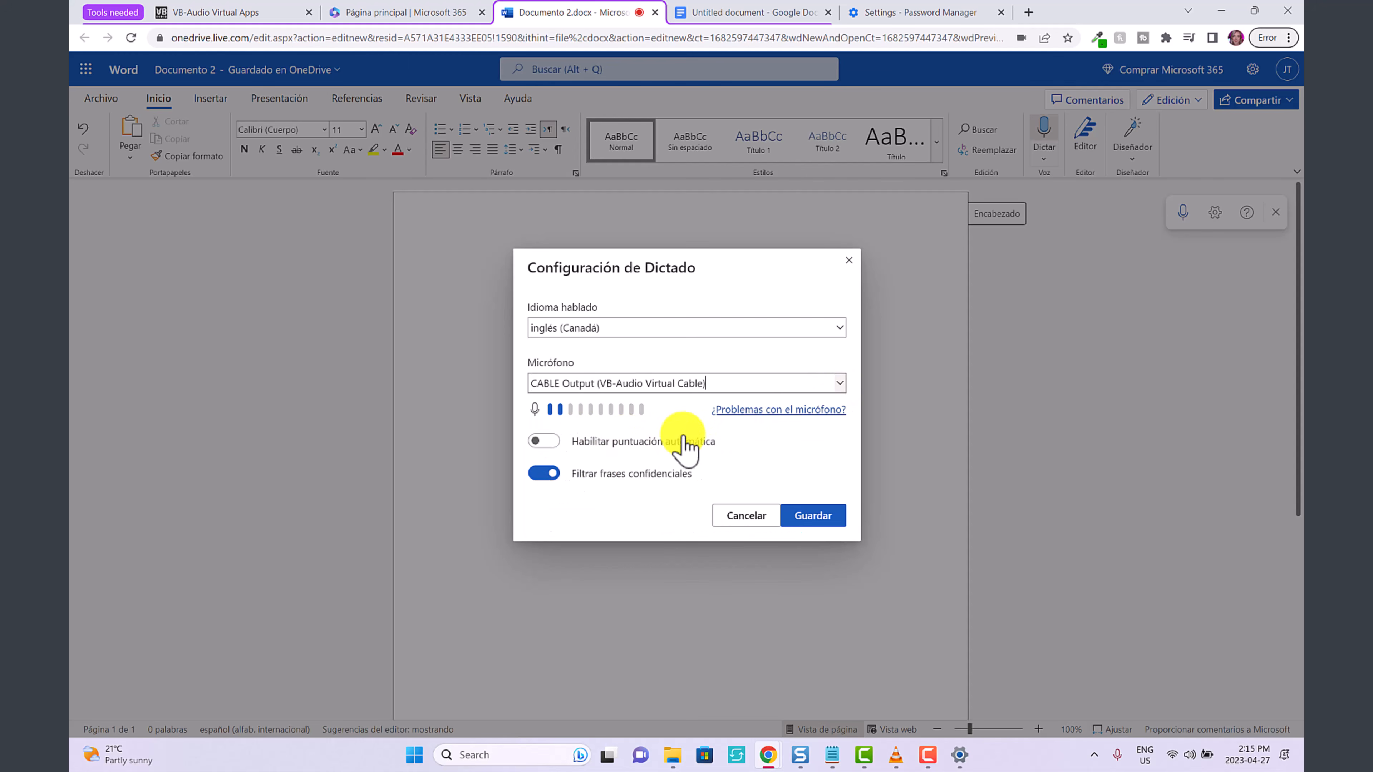
Step: Enable automatic punctuation, turn off the sensitive phrase filter, and save the dictation settings
left_click(554, 441)
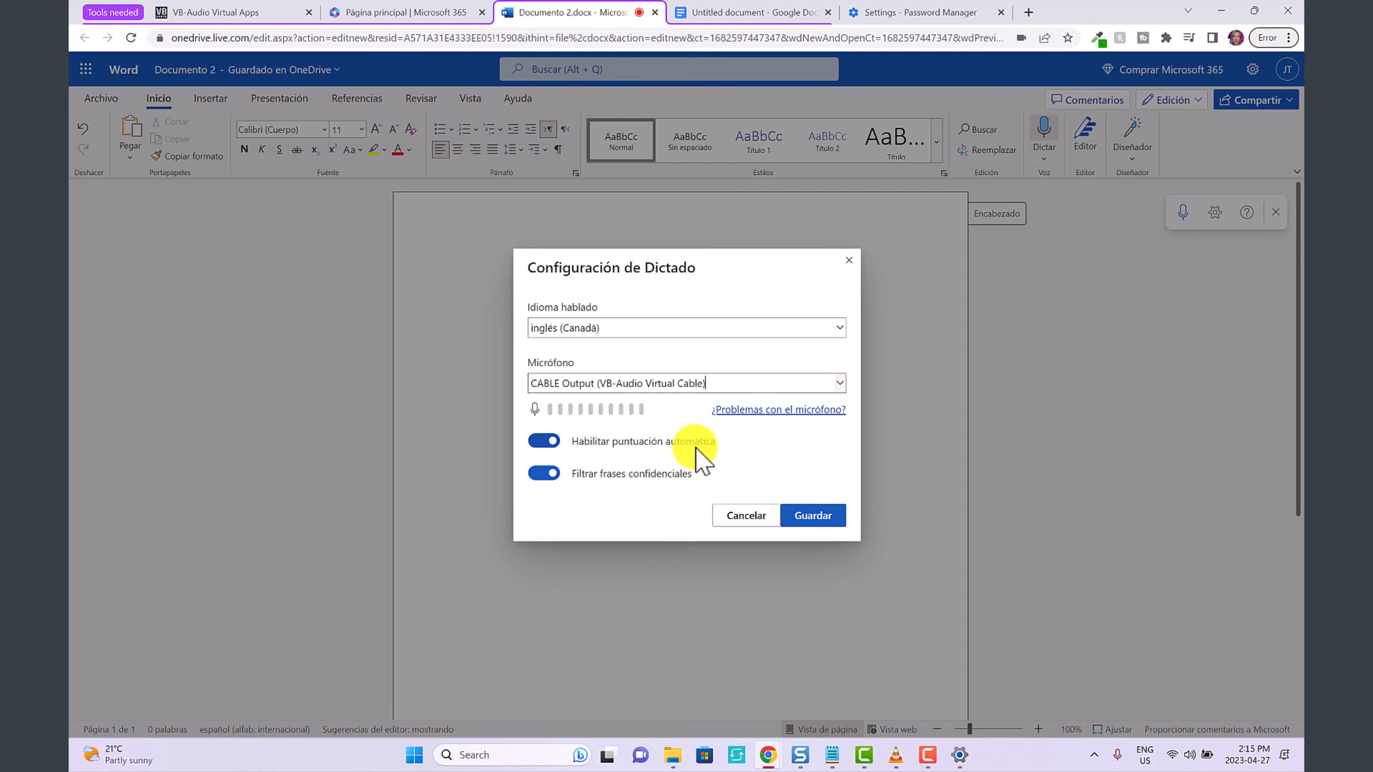
left_click(563, 469)
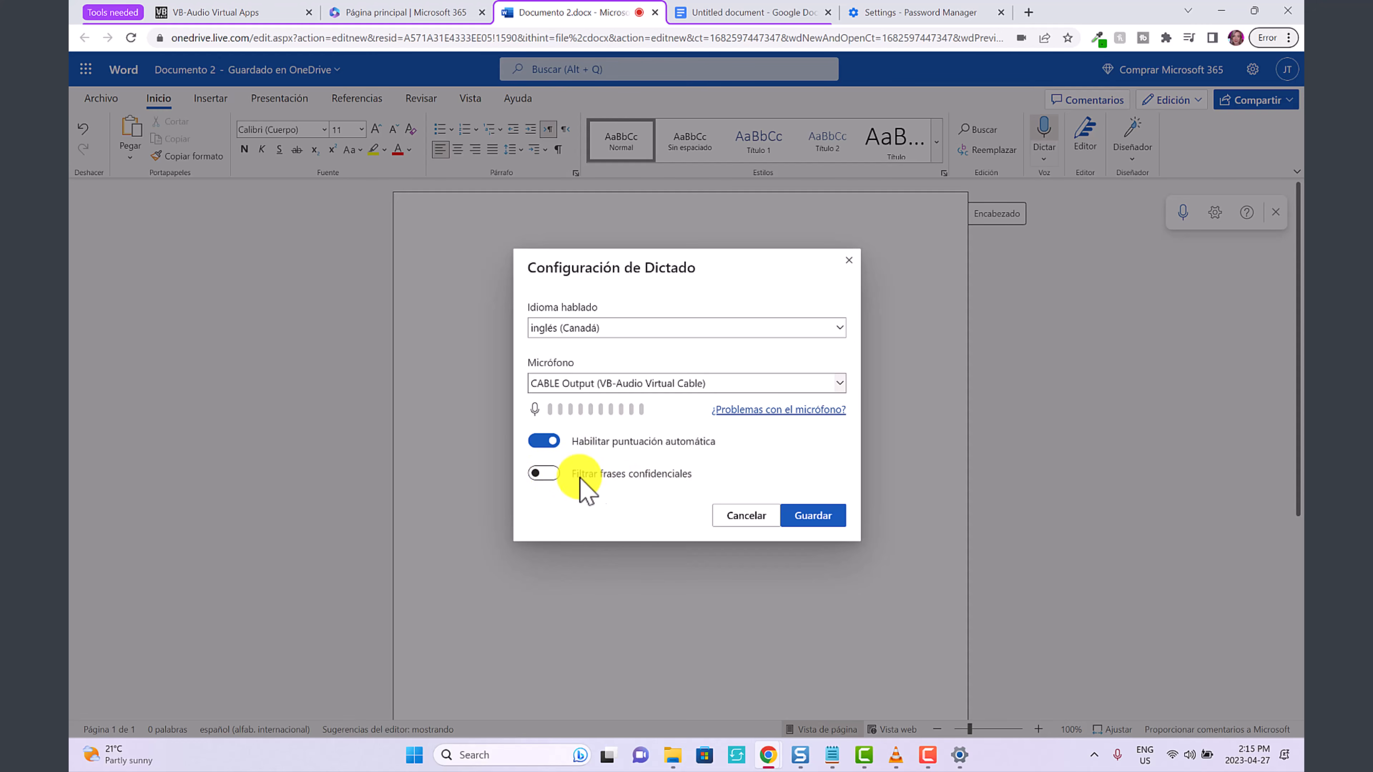
left_click(823, 514)
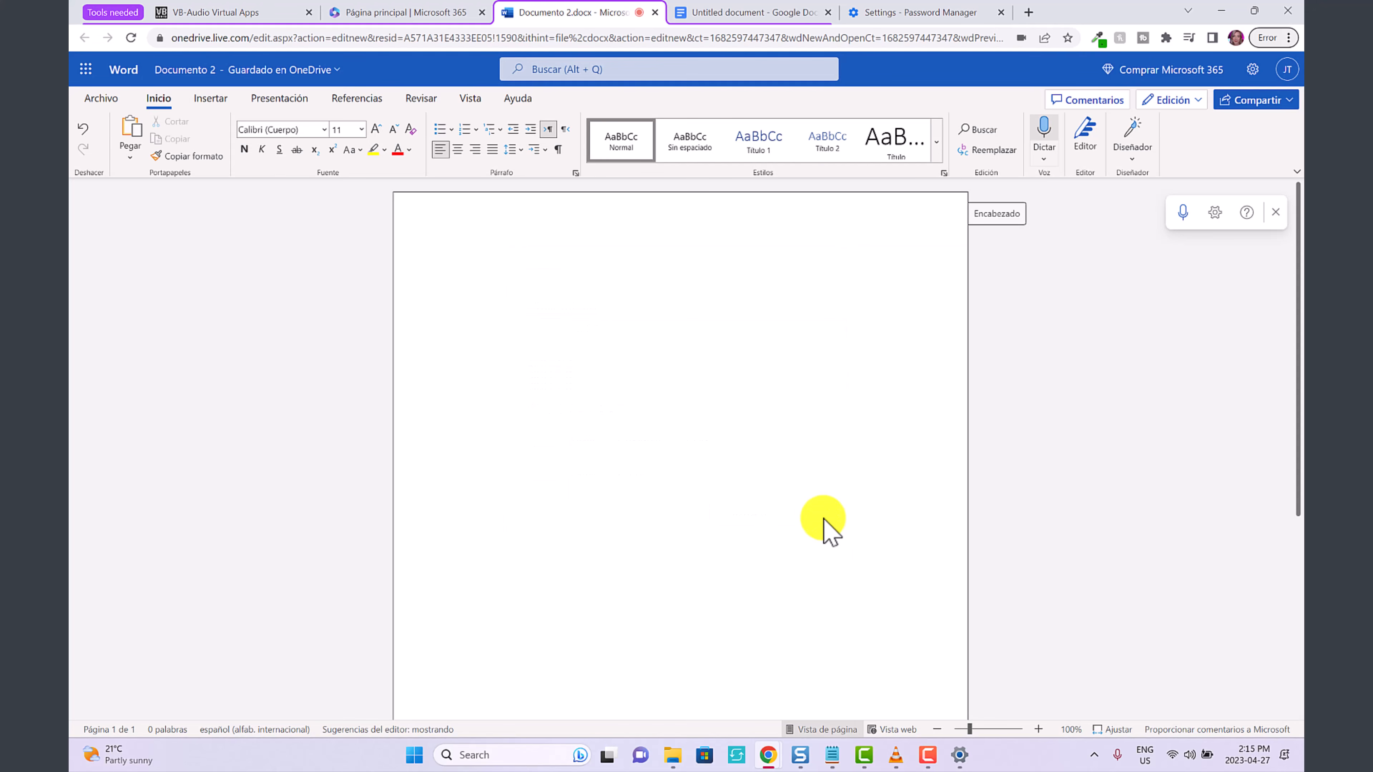
Step: Play create polls youtube final.mp4 from the beginning in VLC media player and start dictation in the Word document
left_click(896, 754)
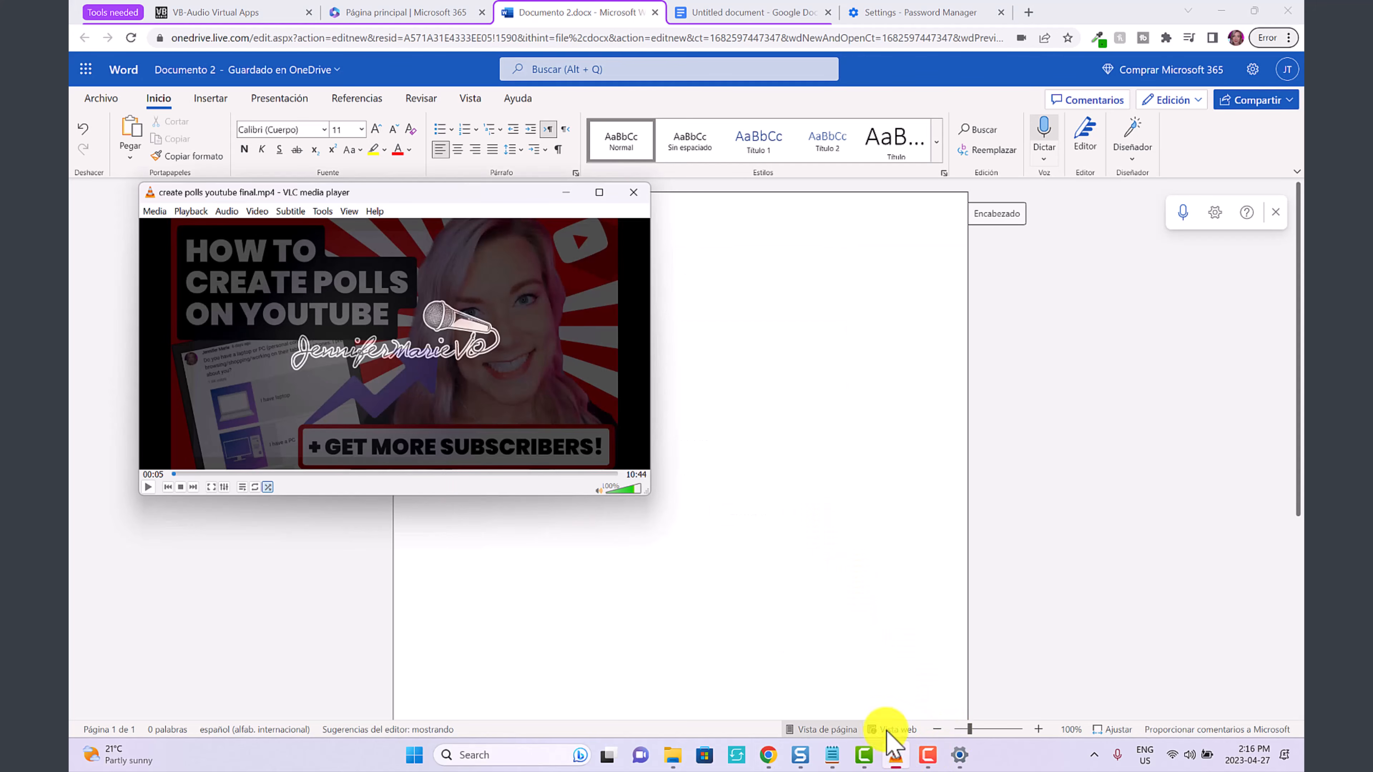
left_click(171, 473)
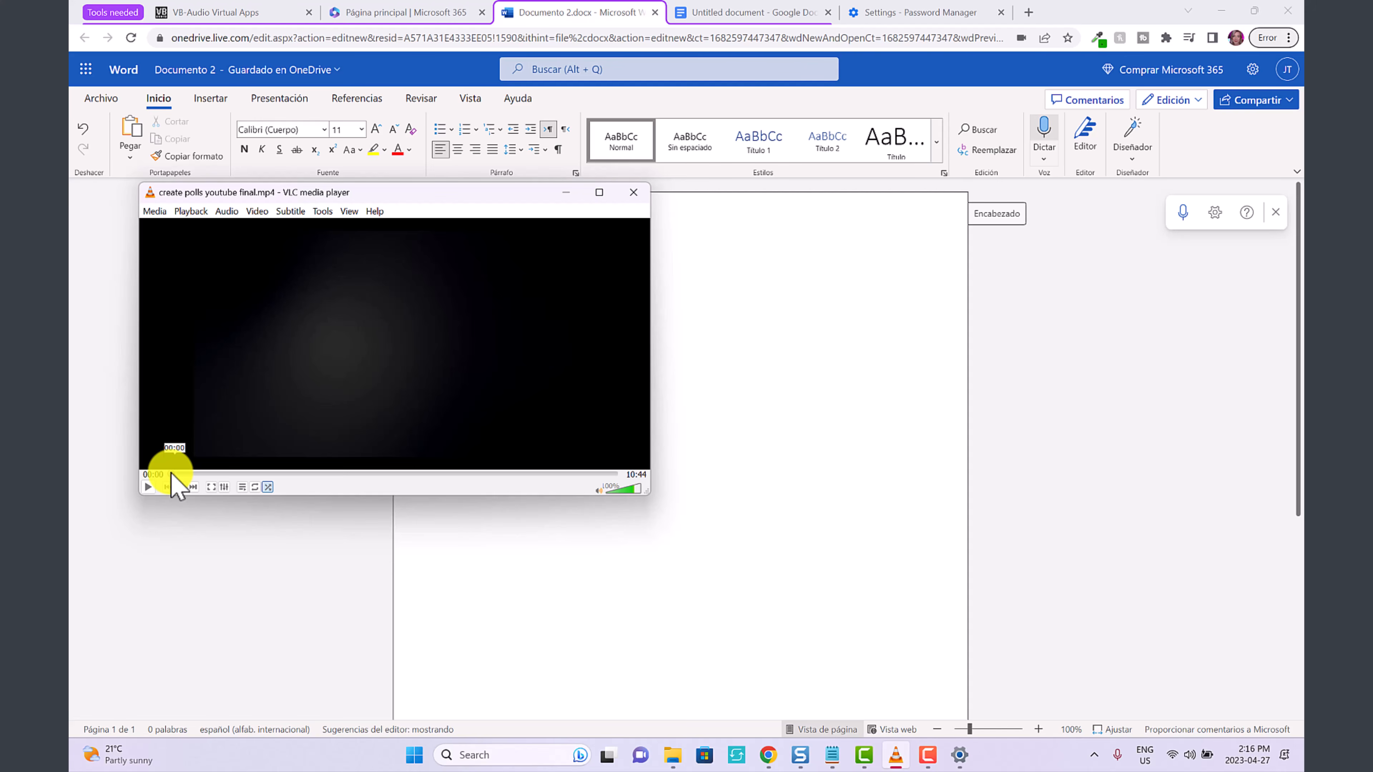
left_click(148, 486)
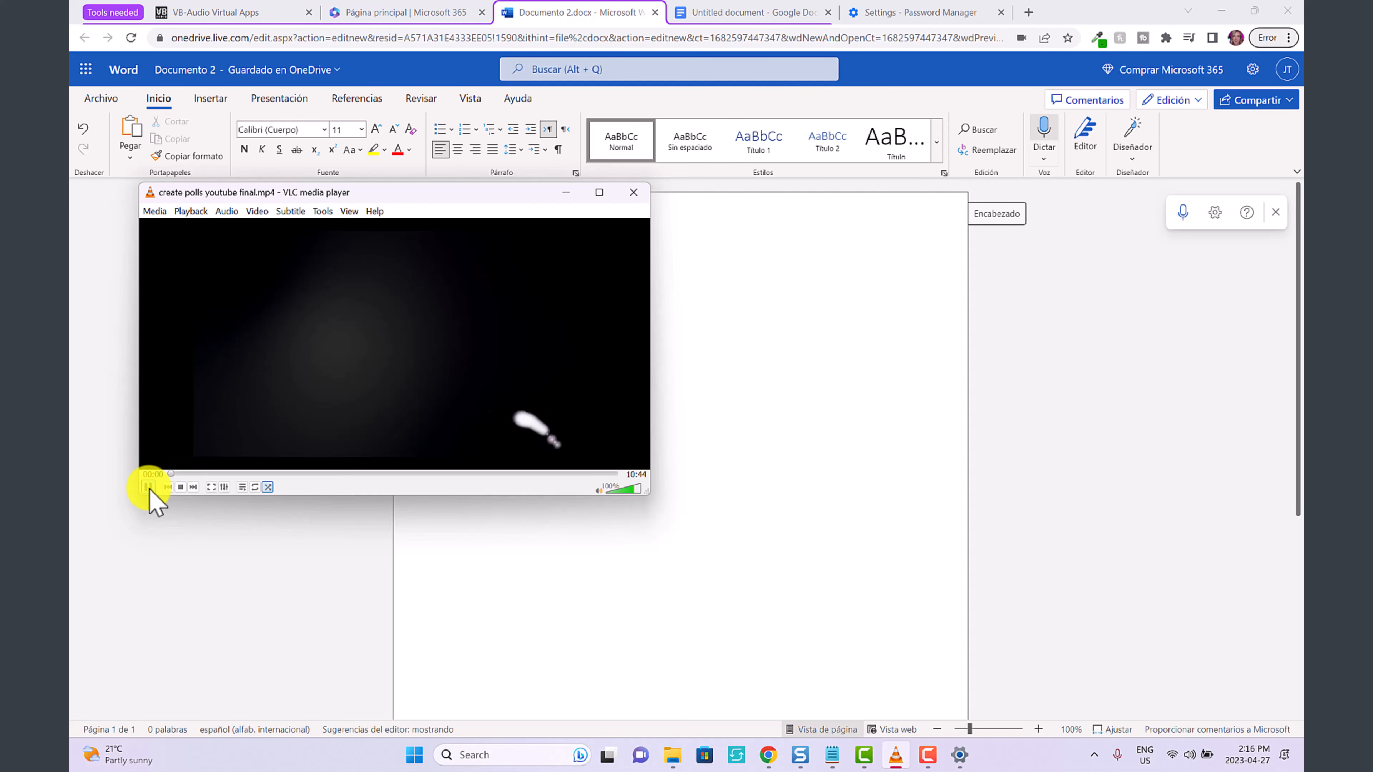
left_click(1185, 216)
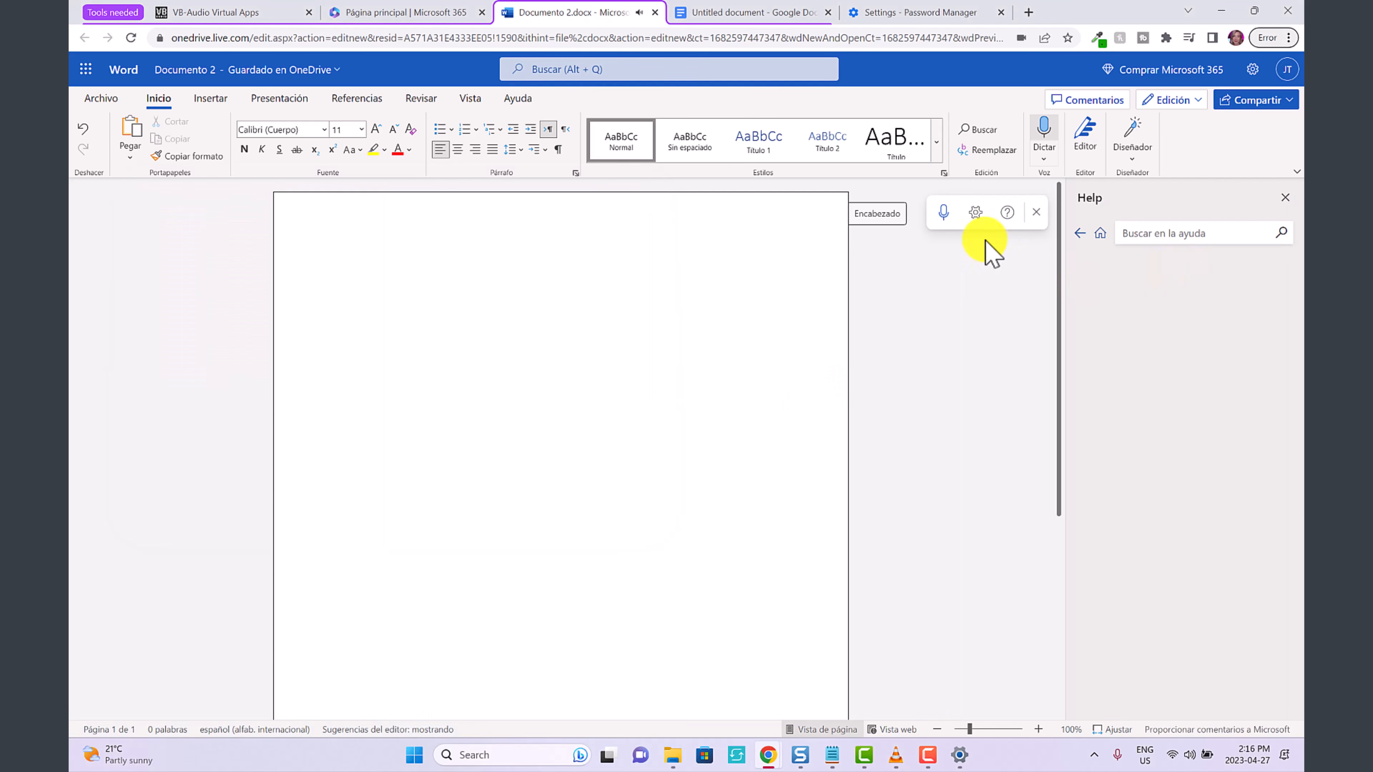
left_click(945, 212)
left_click(946, 211)
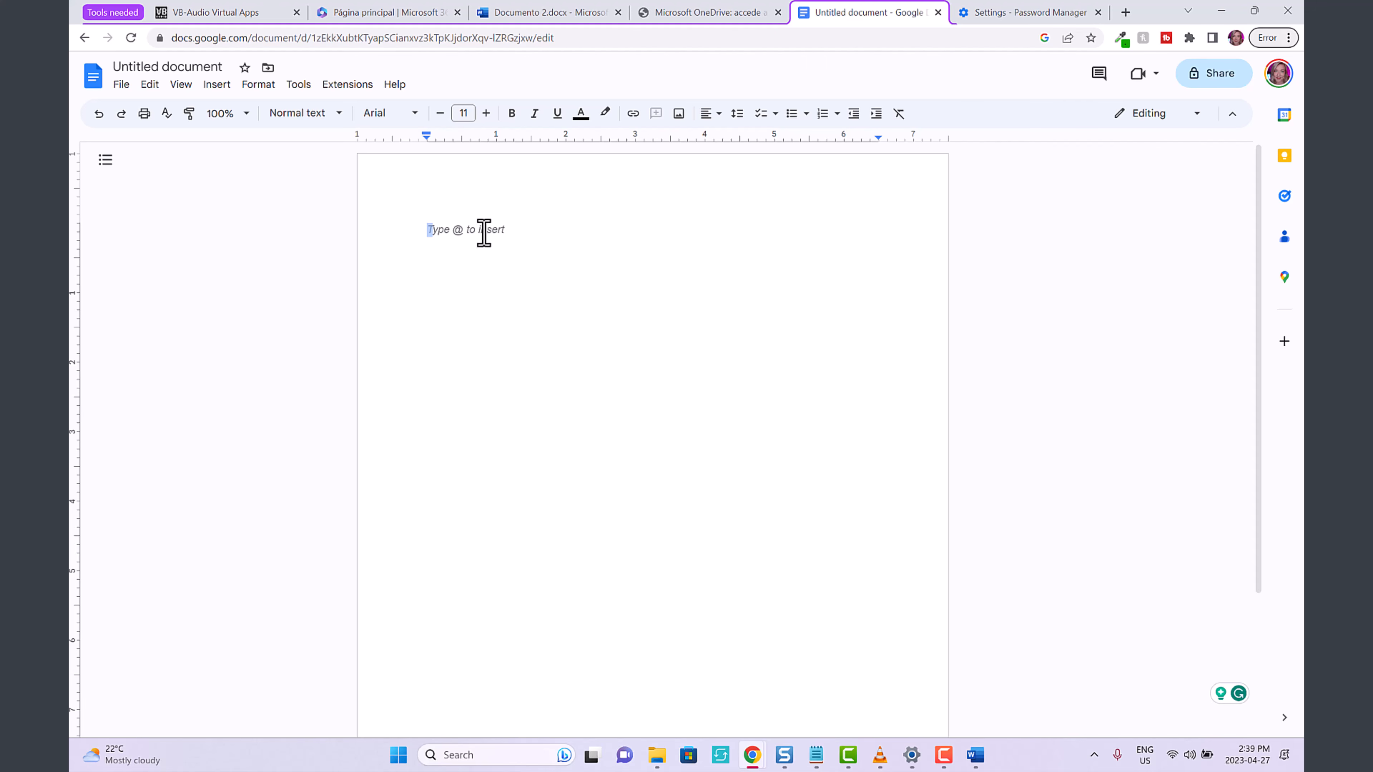
Step: Open voice typing in the blank Google Docs document, play create polls youtube final.mp4 in VLC media player, and start the voice typing microphone
left_click(297, 86)
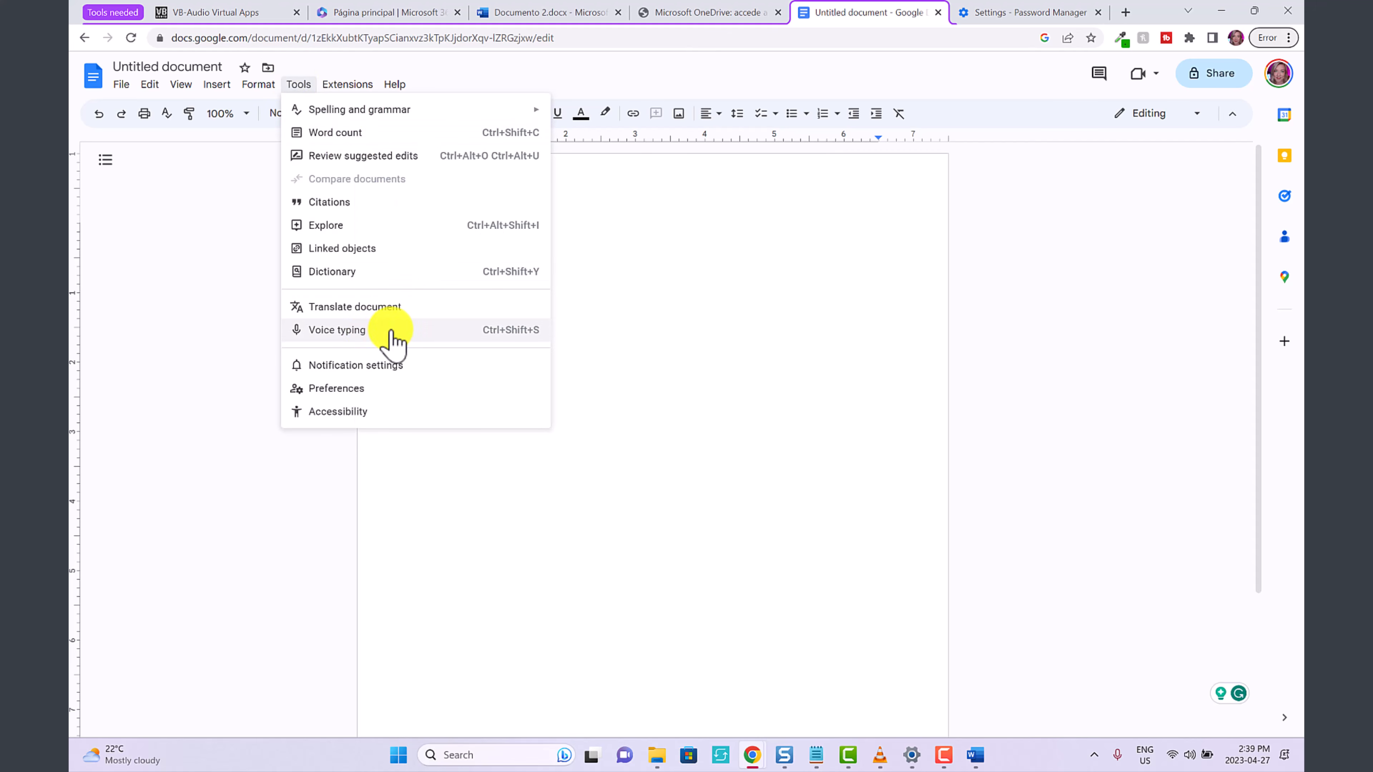
left_click(387, 335)
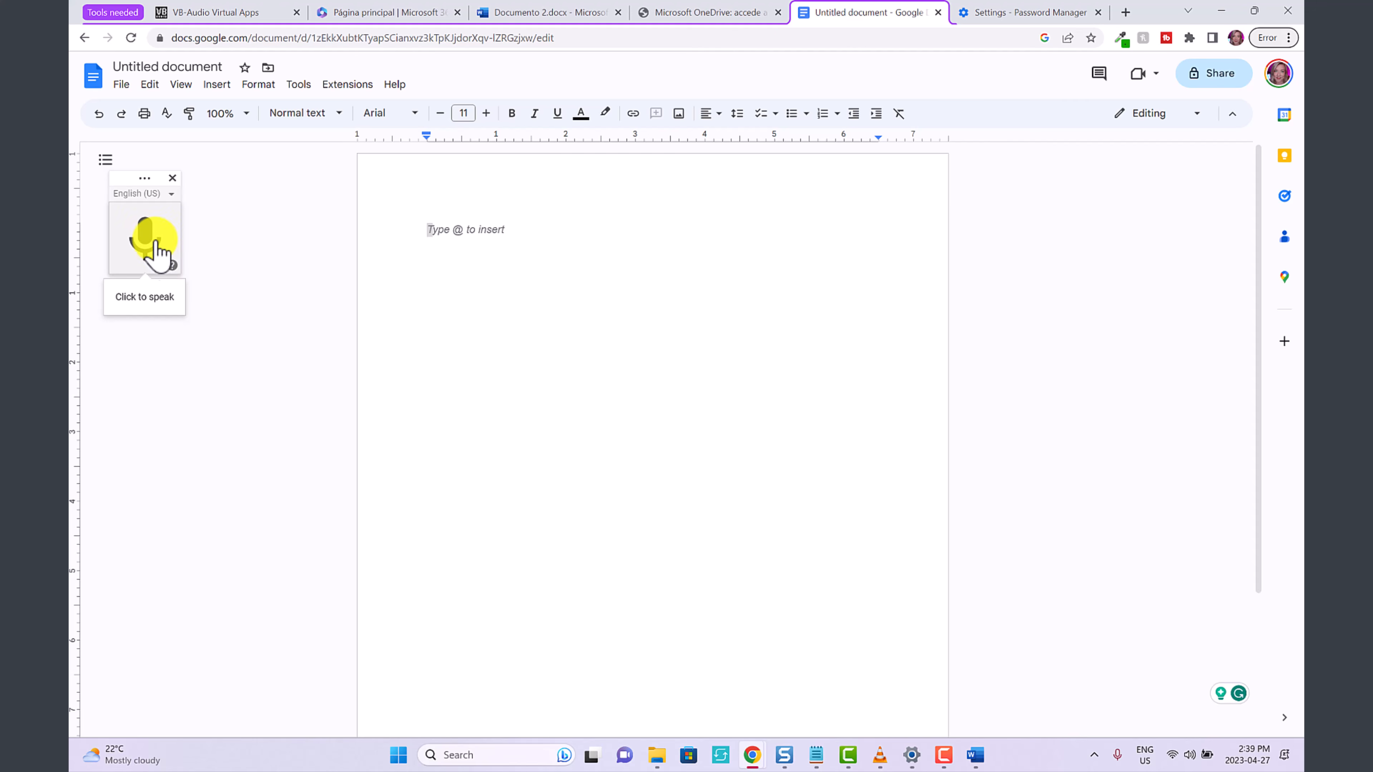
left_click(879, 749)
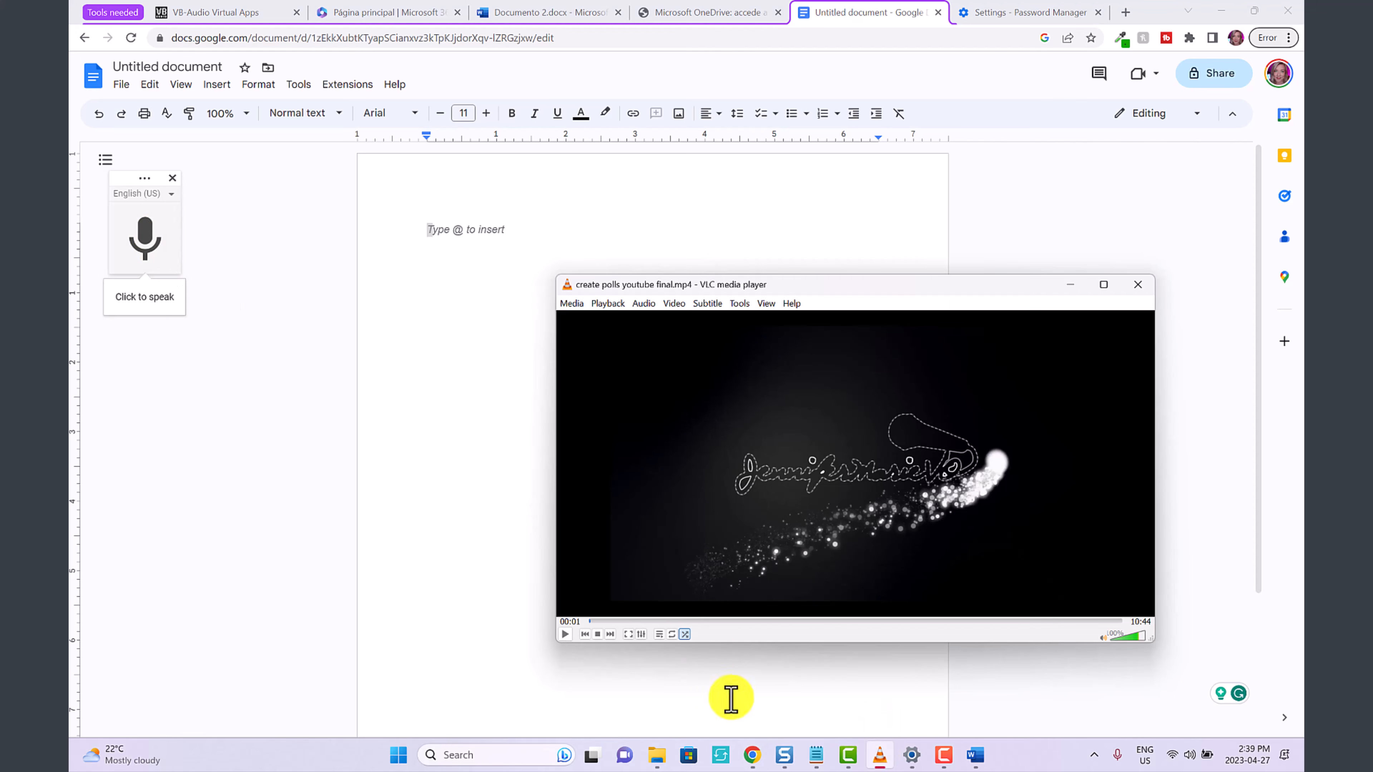
left_click(565, 634)
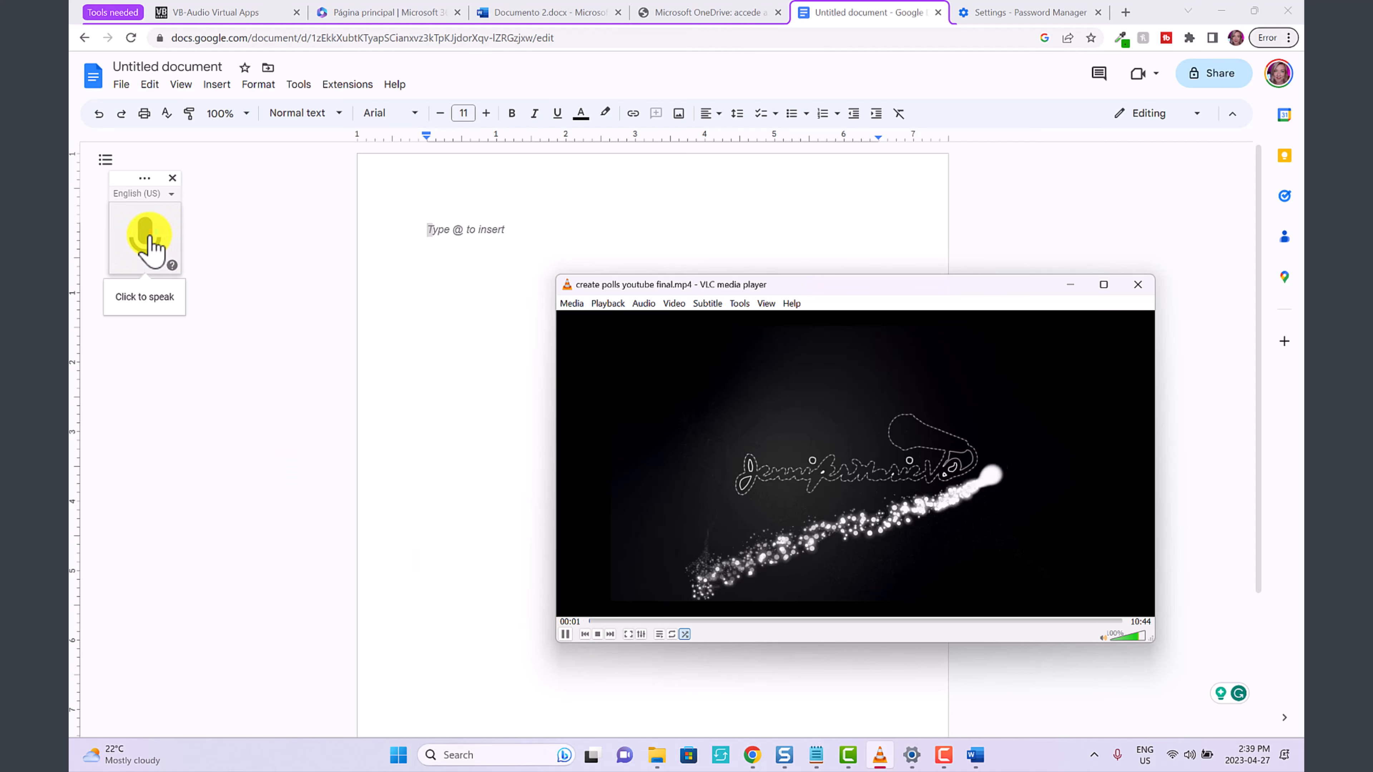
left_click(144, 238)
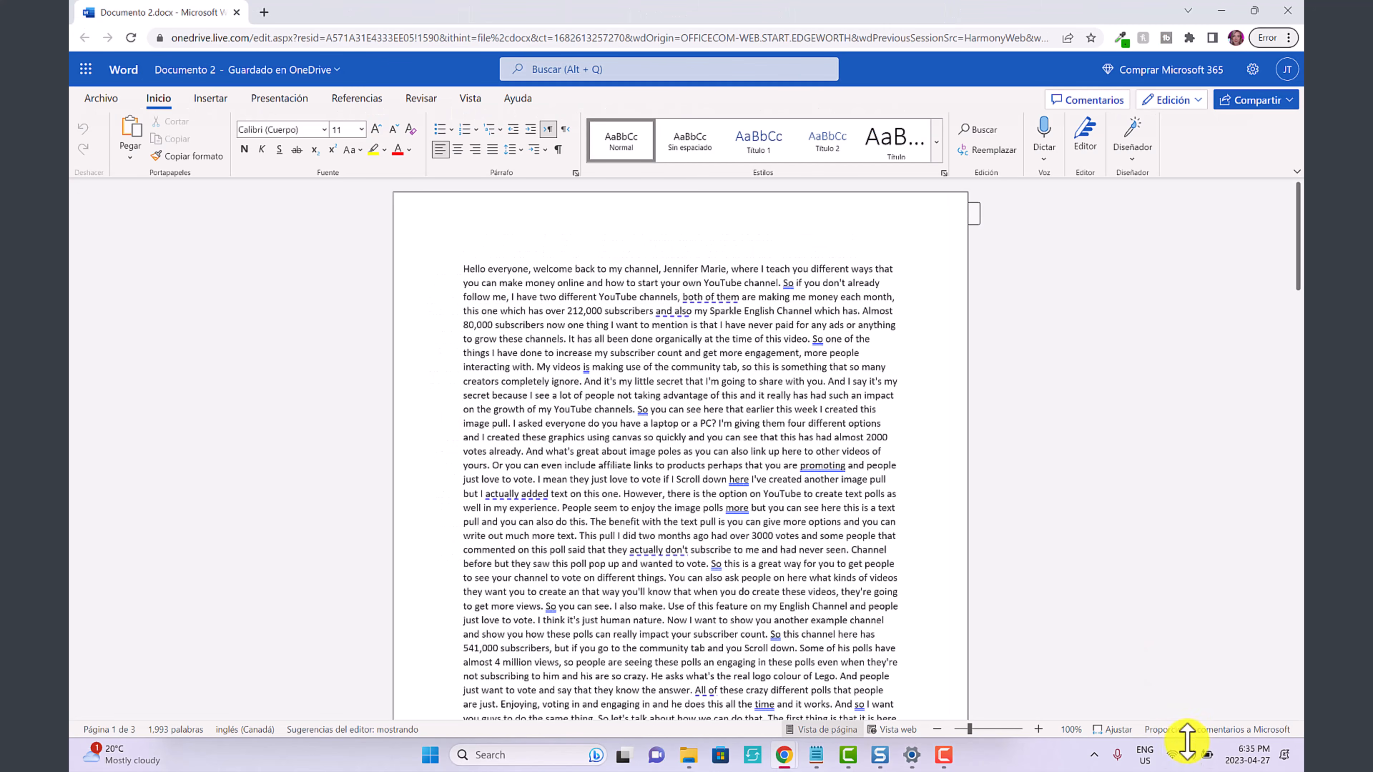
Step: Open the Windows sound settings and switch the sound output to Speakers (Realtek(R) Audio)
right_click(1191, 756)
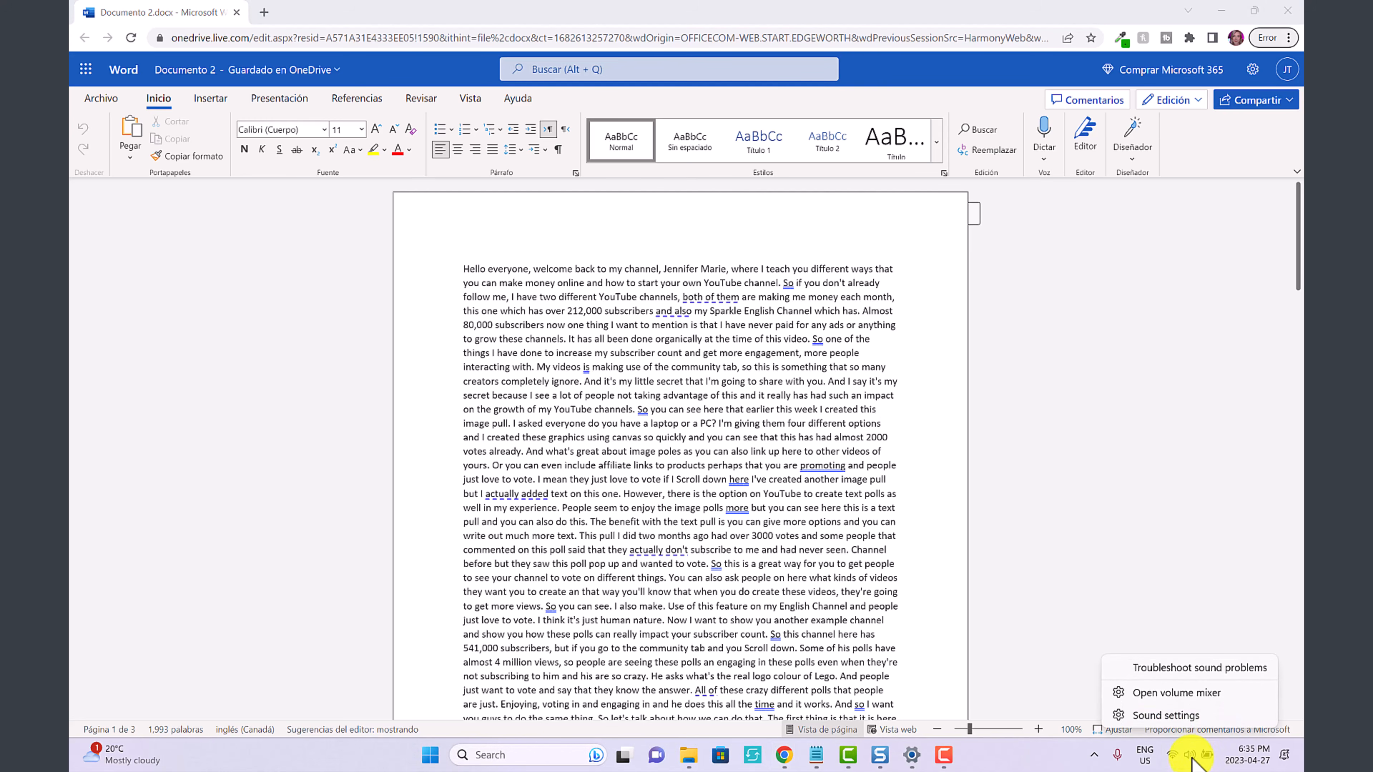
left_click(1168, 715)
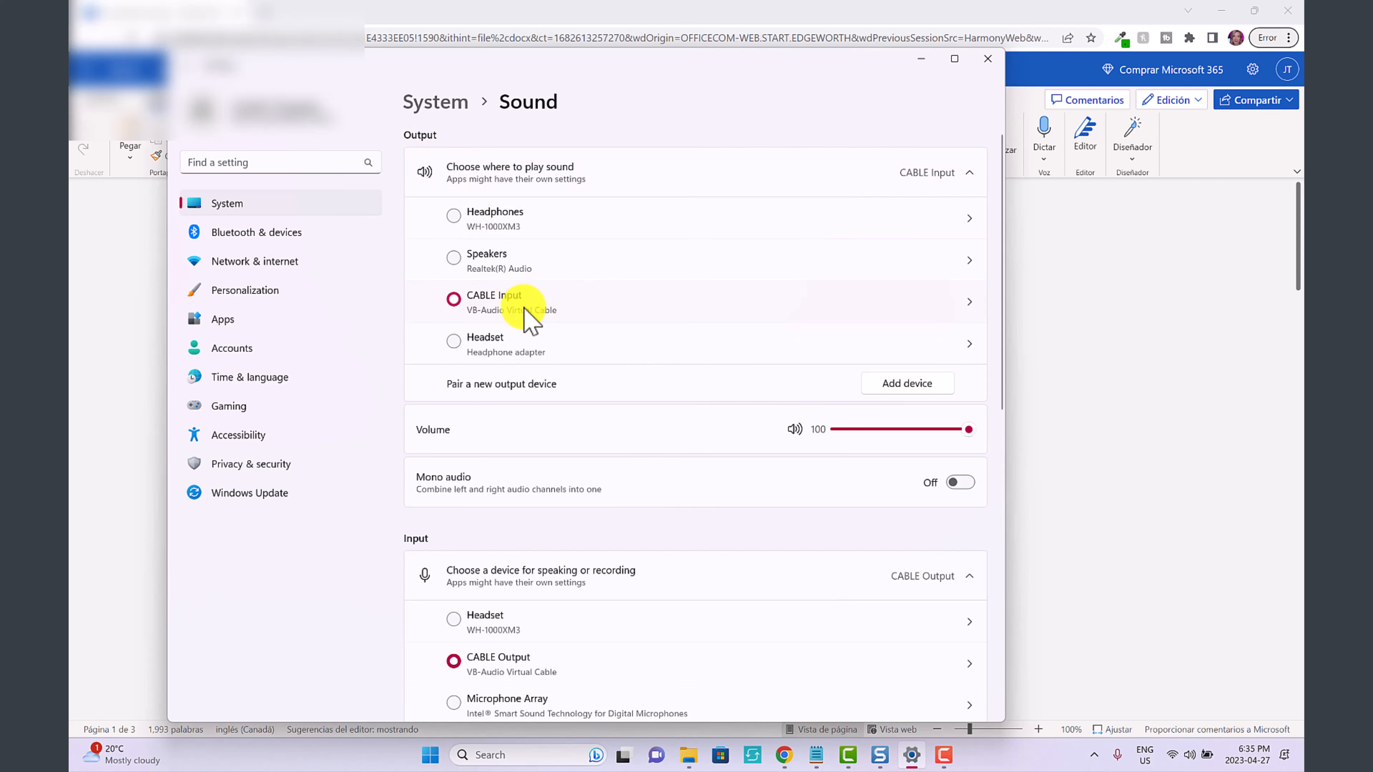
left_click(493, 265)
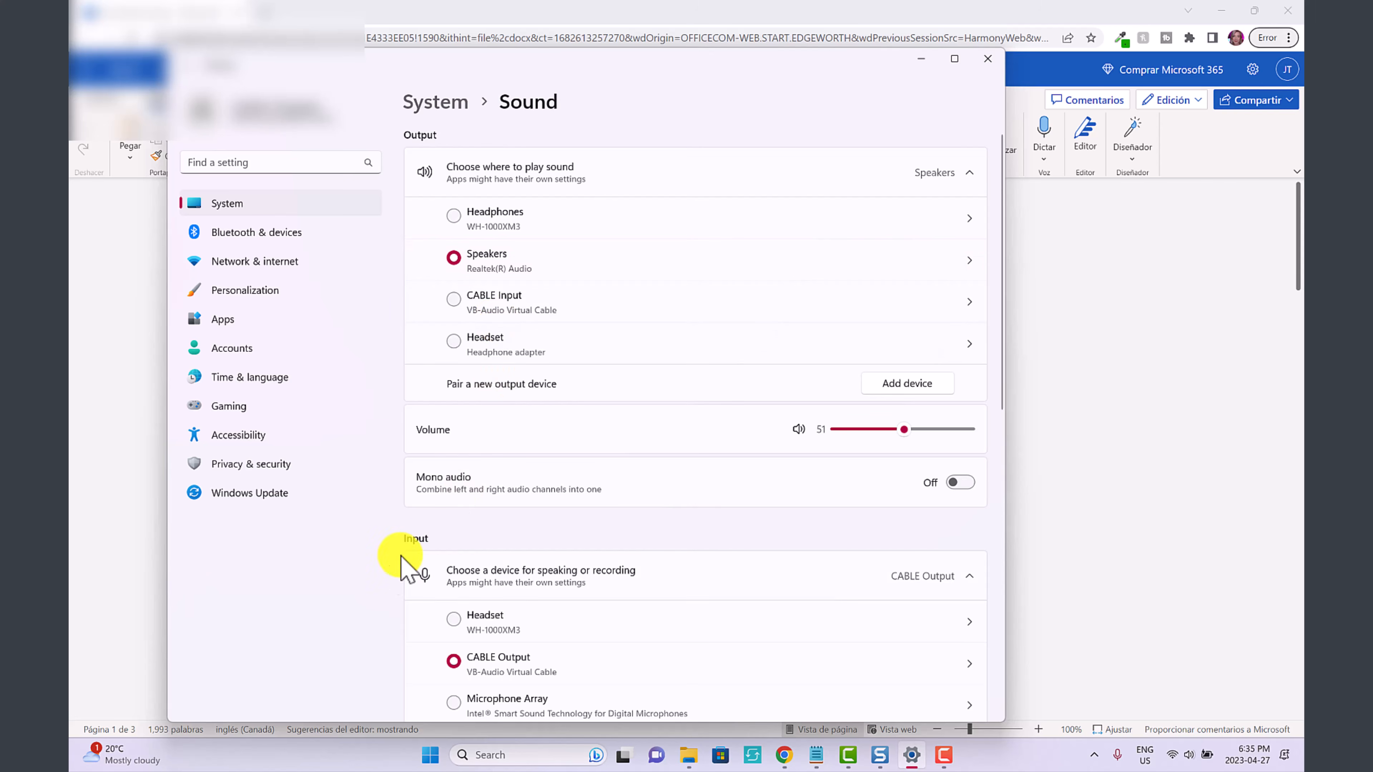
Step: Set the Windows sound input device to Headset (Headphone adapter)
scroll(501, 514, "down", 2)
scroll(514, 503, "down", 2)
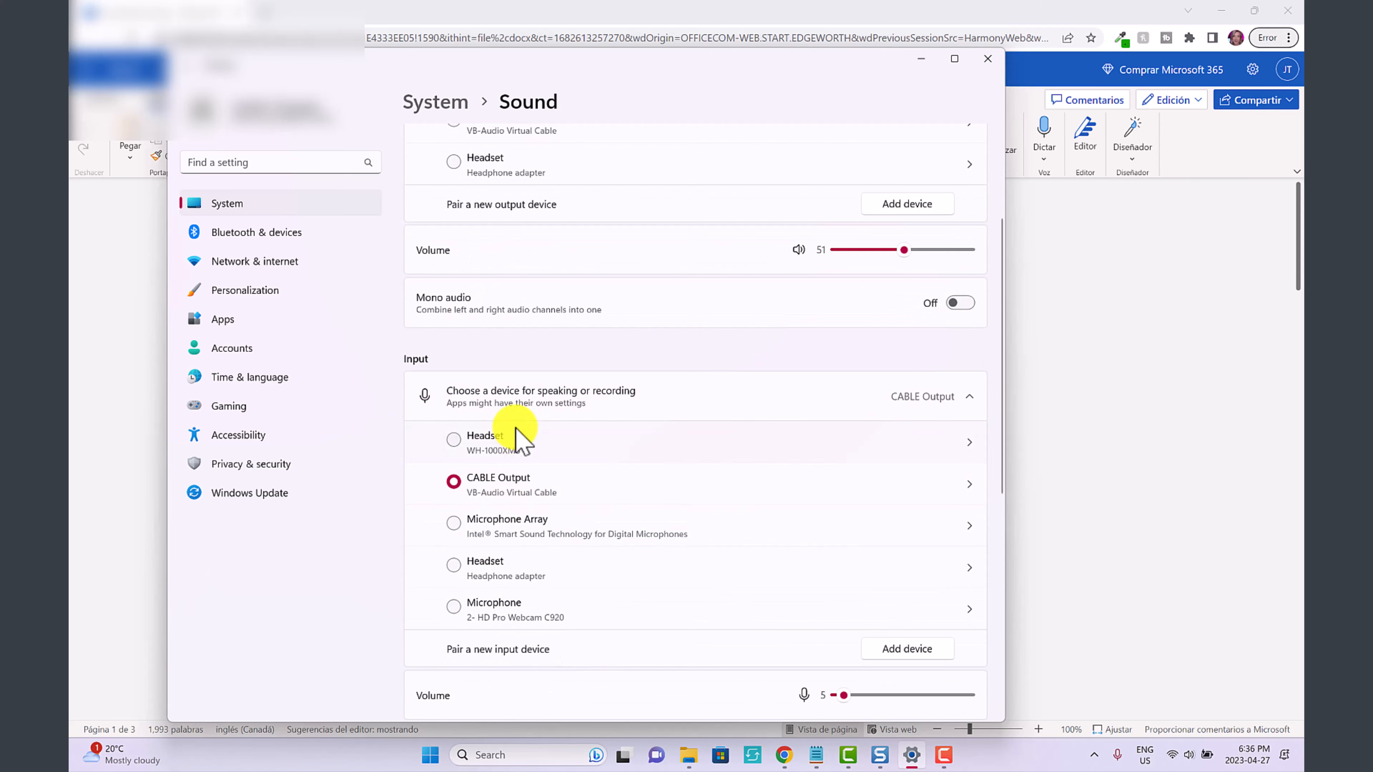
left_click(505, 570)
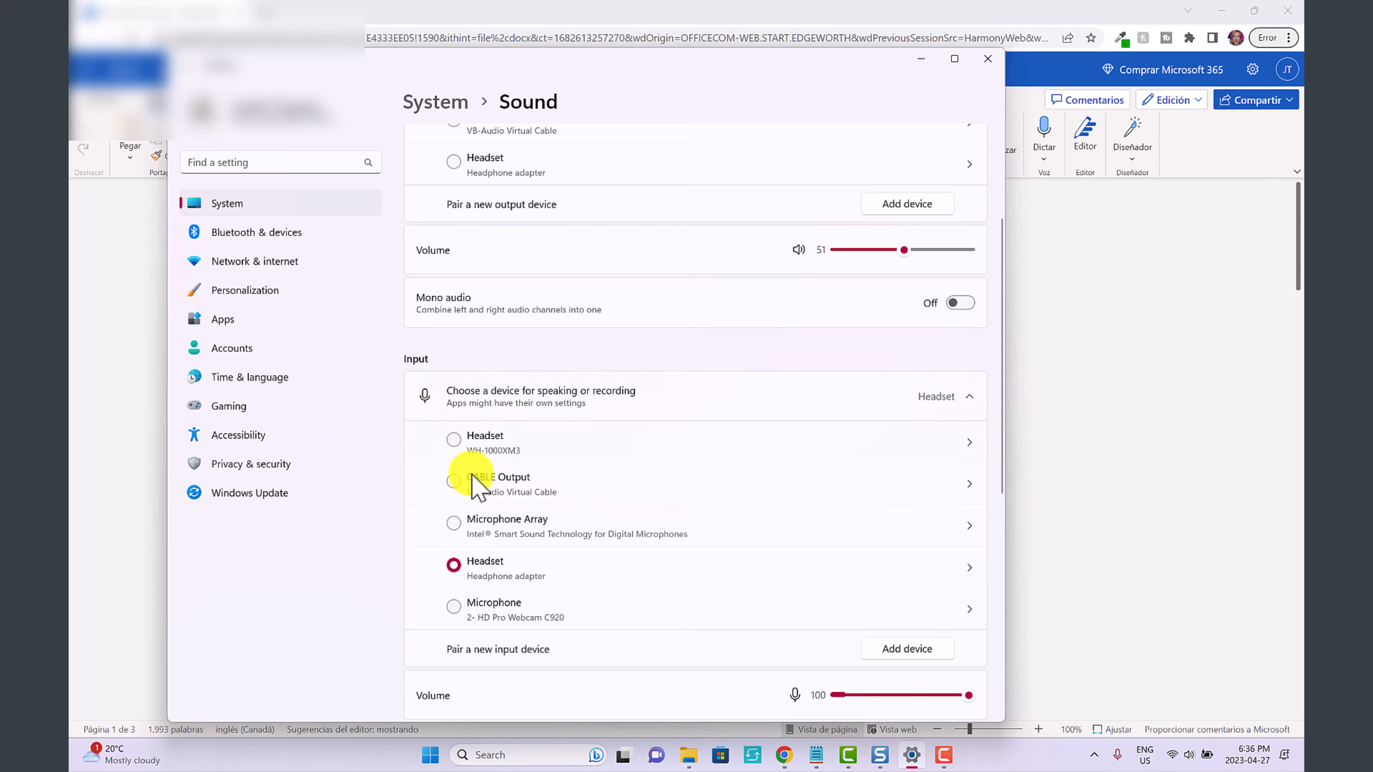
scroll(534, 487, "up", 3)
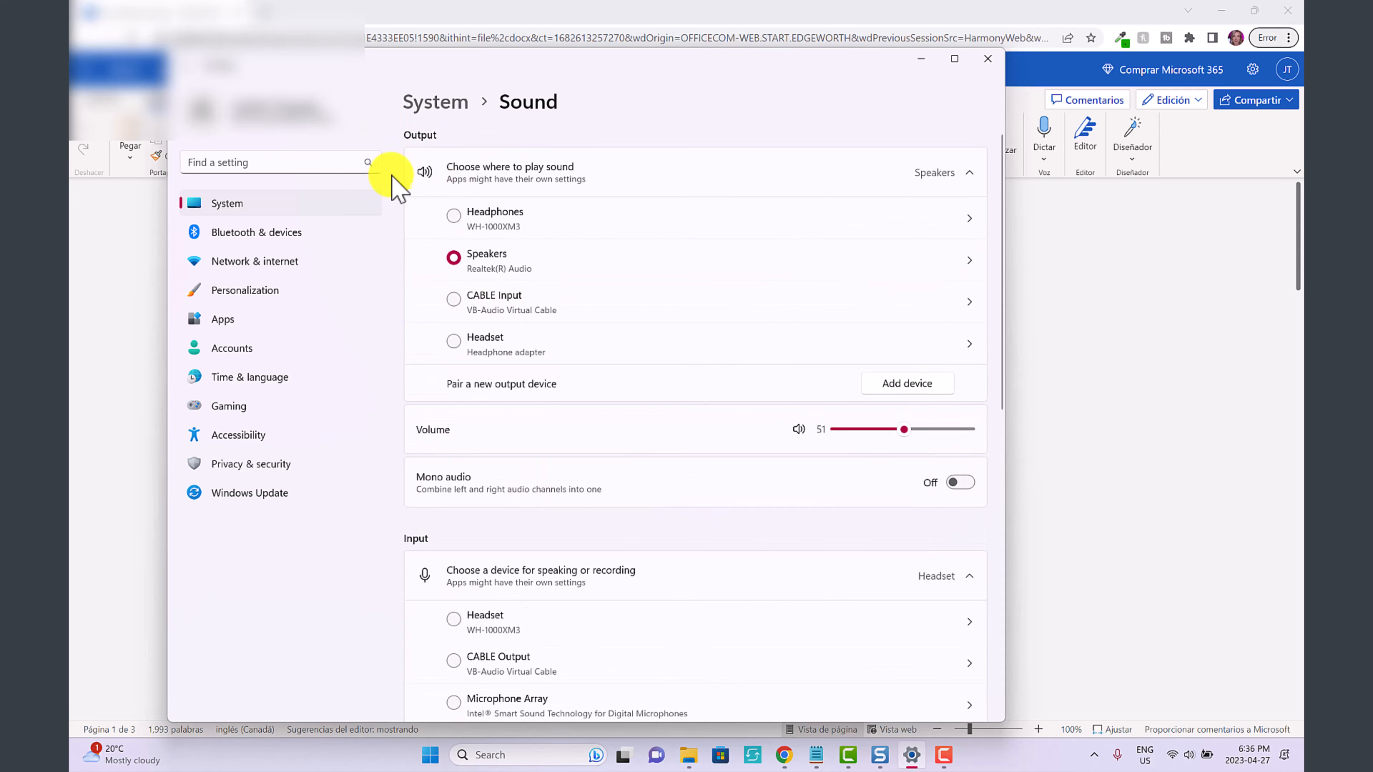